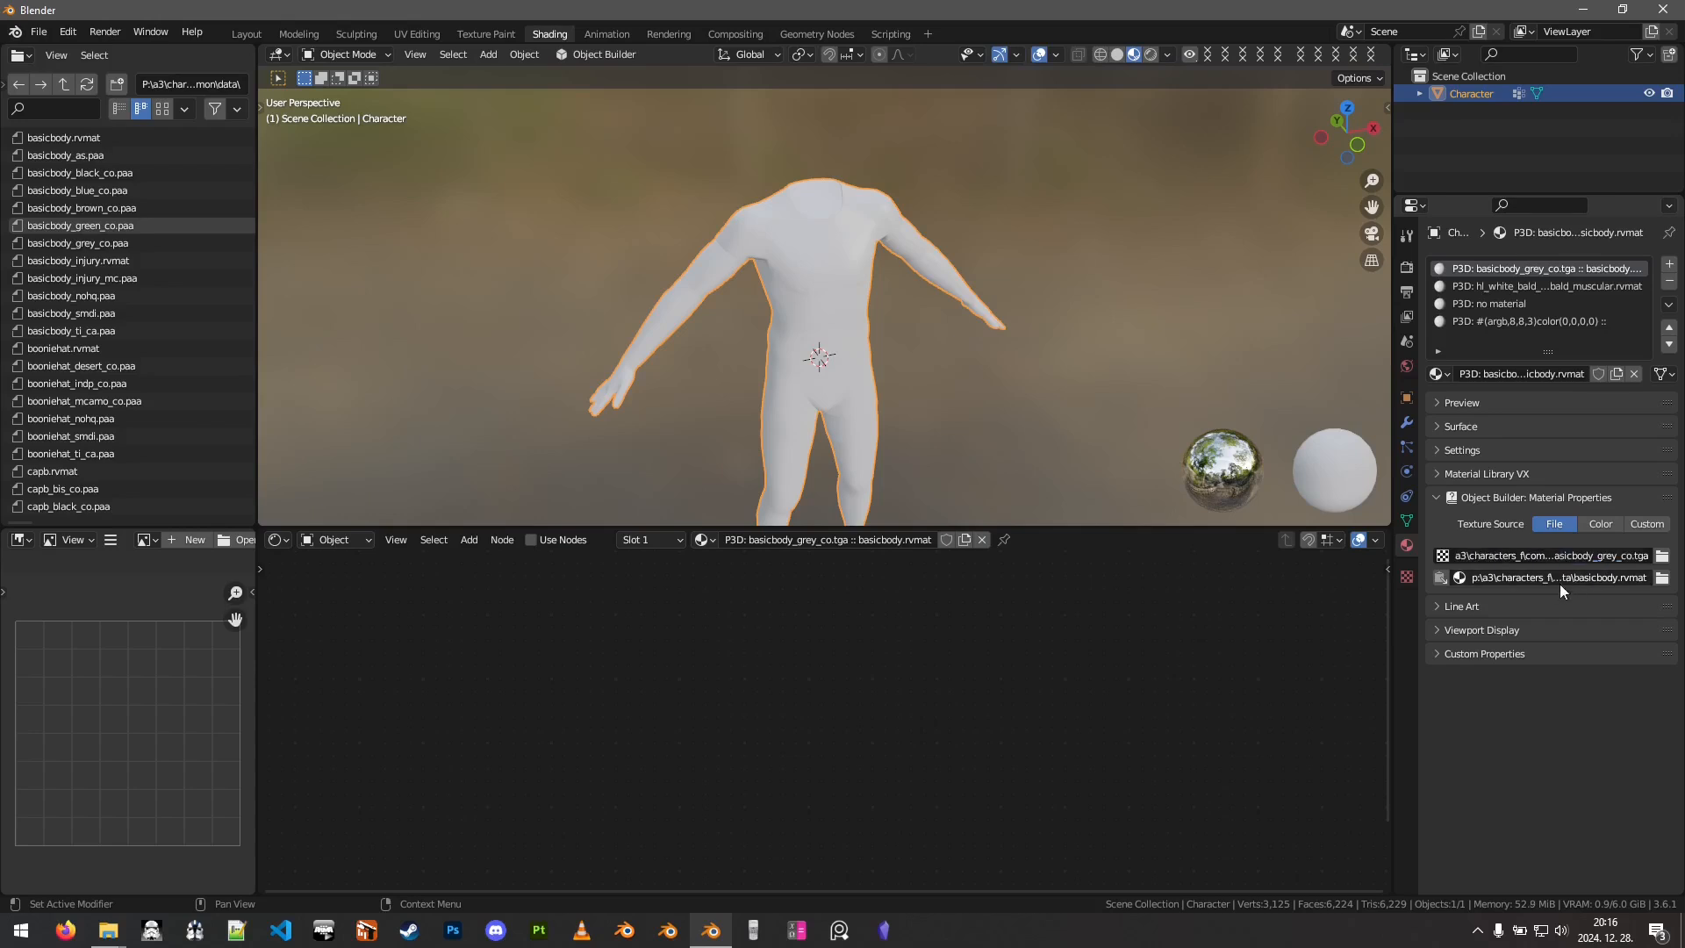
Check the texture path of the basicbody_grey_co material and the folder path in the file browser.
{"action": "left_click", "coordinate": [1510, 817]}
{"action": "left_click", "coordinate": [1495, 556]}
{"action": "left_click_drag", "start_coordinate": [1504, 556], "coordinate": [1426, 556]}
{"action": "left_click", "coordinate": [1545, 555]}
{"action": "left_click", "coordinate": [1529, 790]}
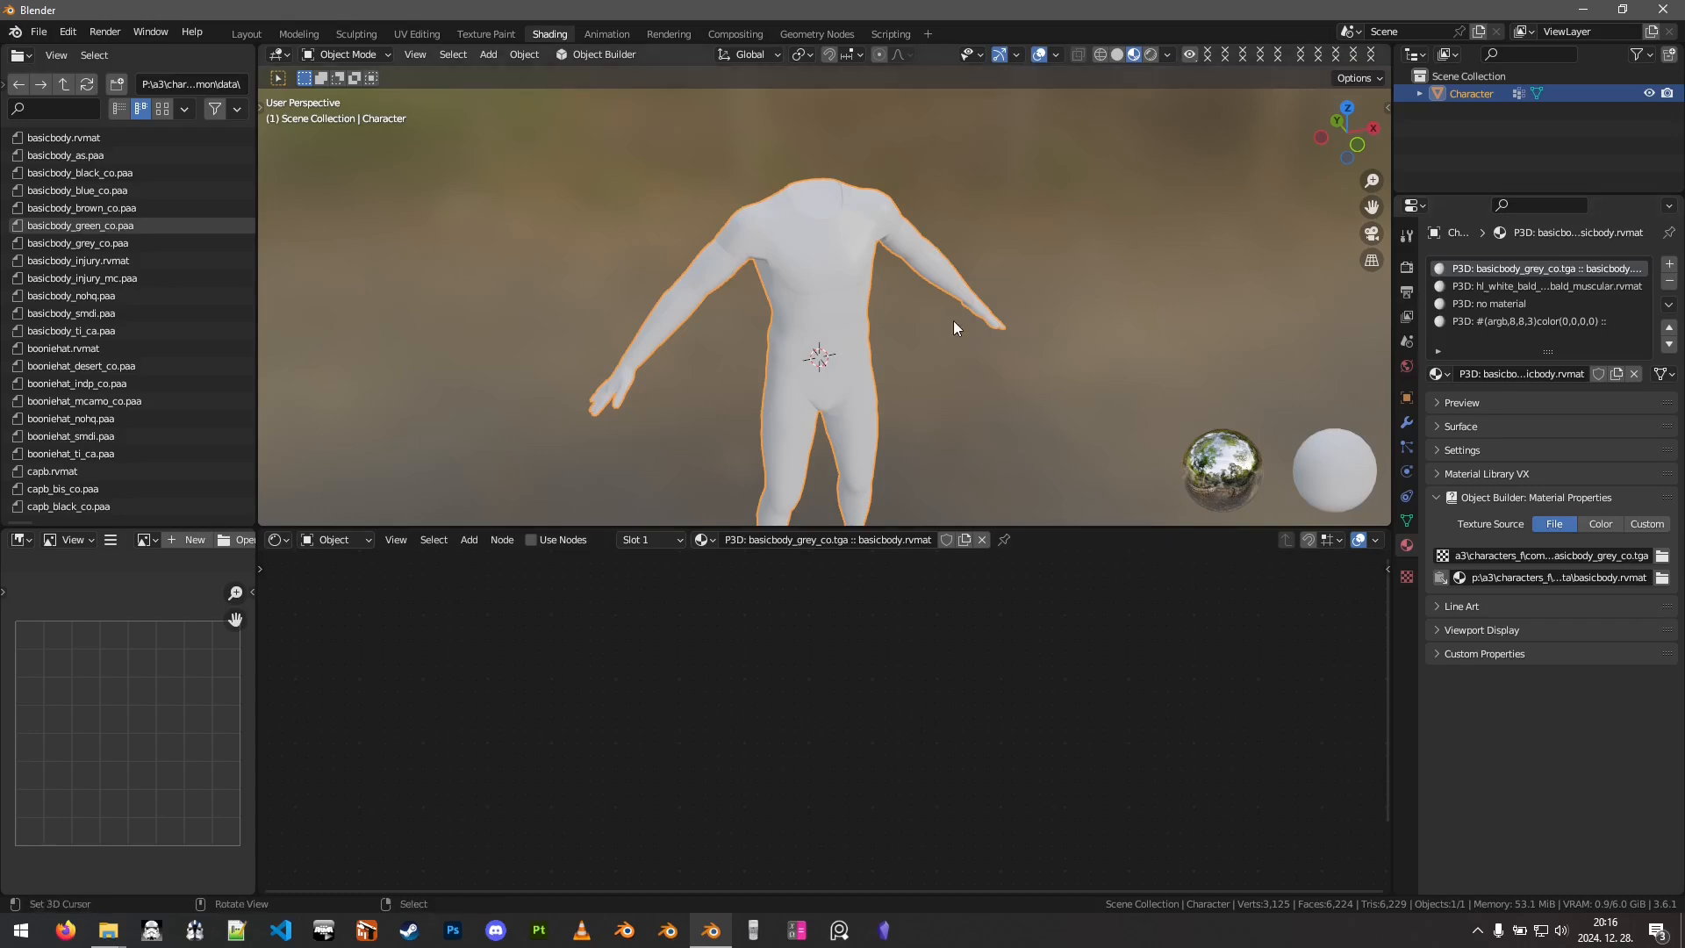
{"action": "left_click", "coordinate": [178, 84]}
{"action": "key", "text": "ctrl+a"}
{"action": "left_click_drag", "start_coordinate": [187, 85], "coordinate": [246, 88]}
{"action": "left_click", "coordinate": [206, 85]}
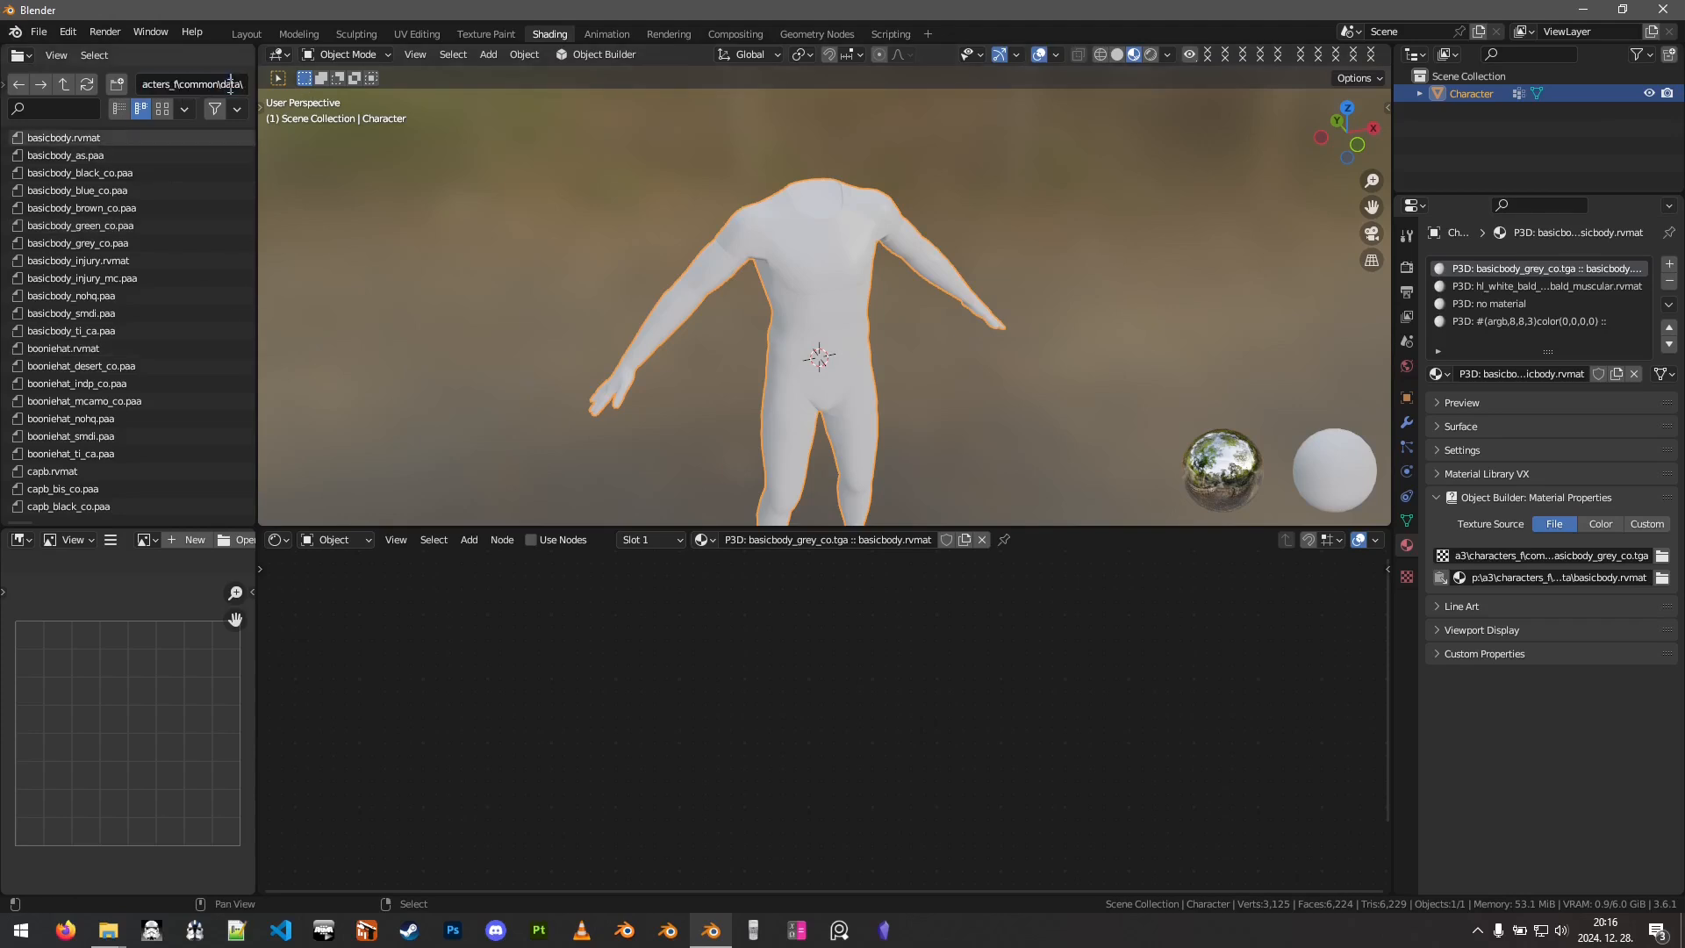
{"action": "left_click", "coordinate": [100, 157]}
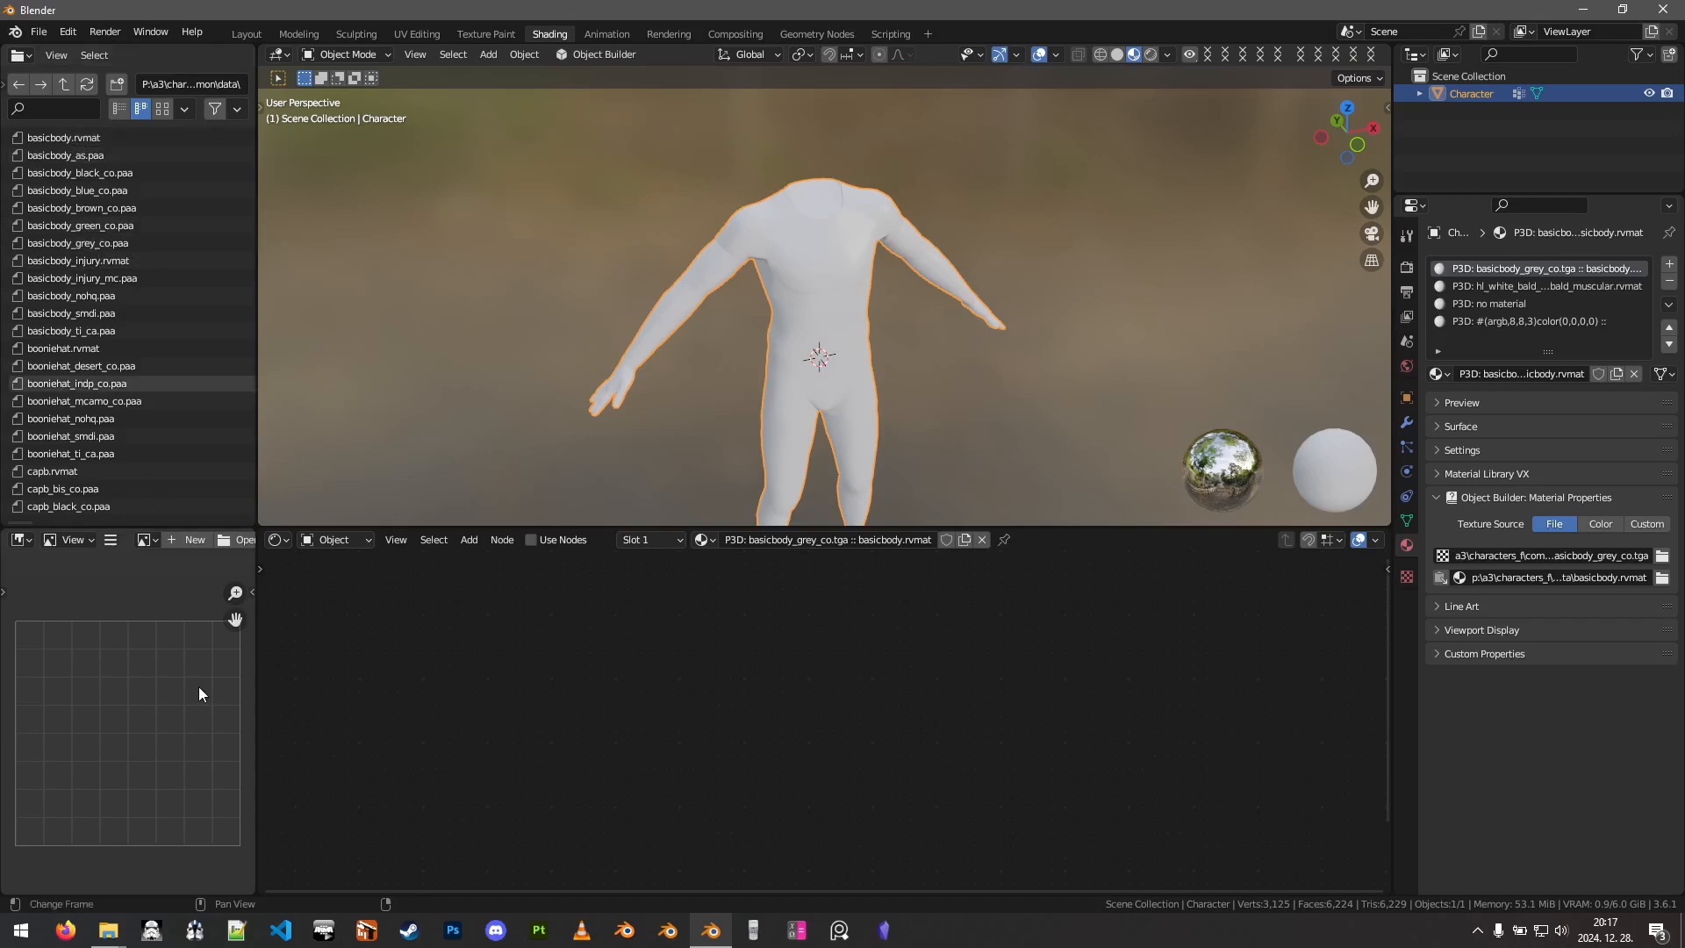
Switch to File Explorer, view basicbody_grey_co.paa in Texture Viewer, and return to Blender.
{"action": "left_click", "coordinate": [108, 930]}
{"action": "left_click", "coordinate": [234, 879]}
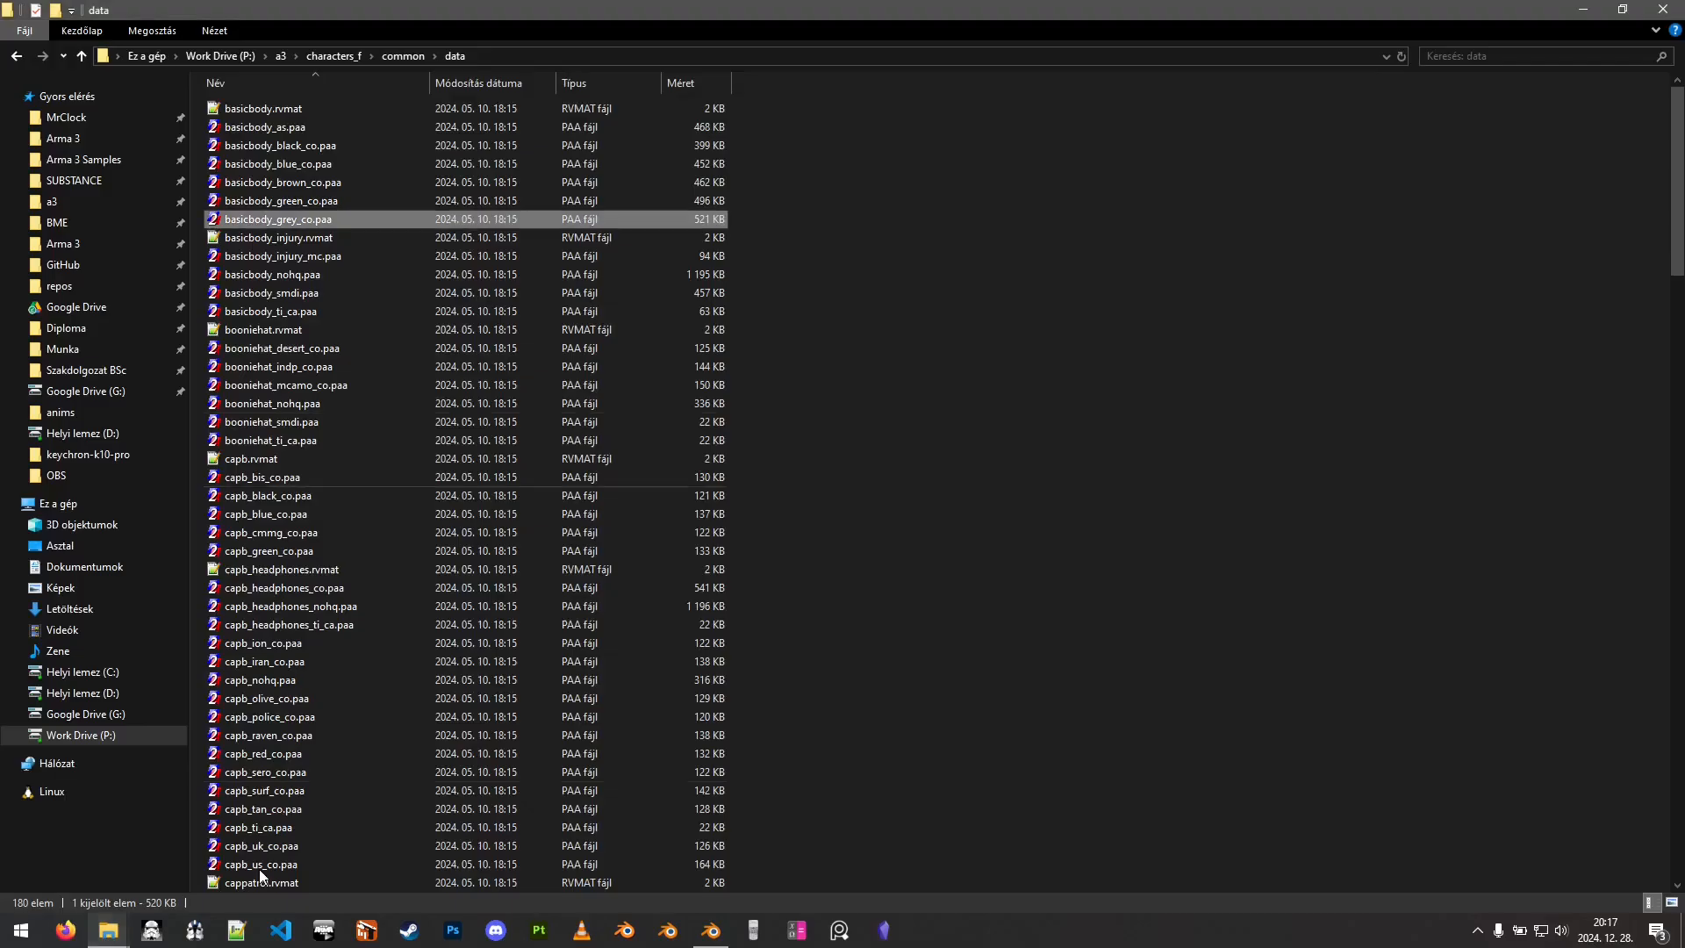
{"action": "double_click", "coordinate": [299, 224]}
{"action": "left_click", "coordinate": [1288, 101]}
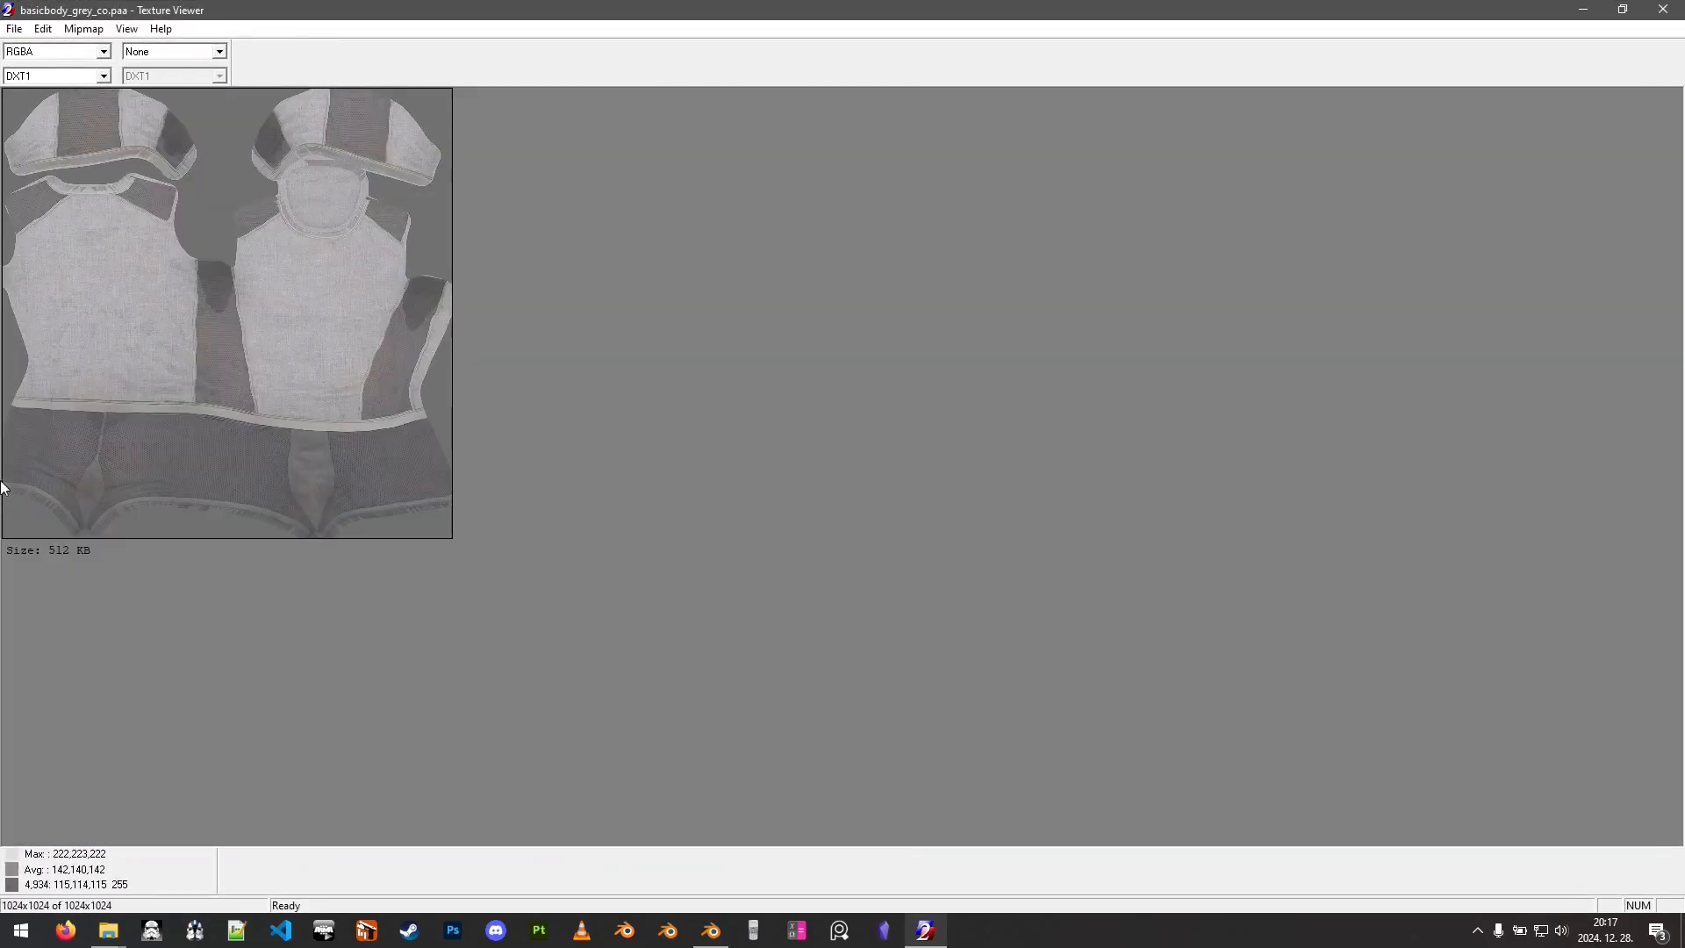
{"action": "left_click", "coordinate": [1661, 11]}
{"action": "left_click", "coordinate": [711, 930]}
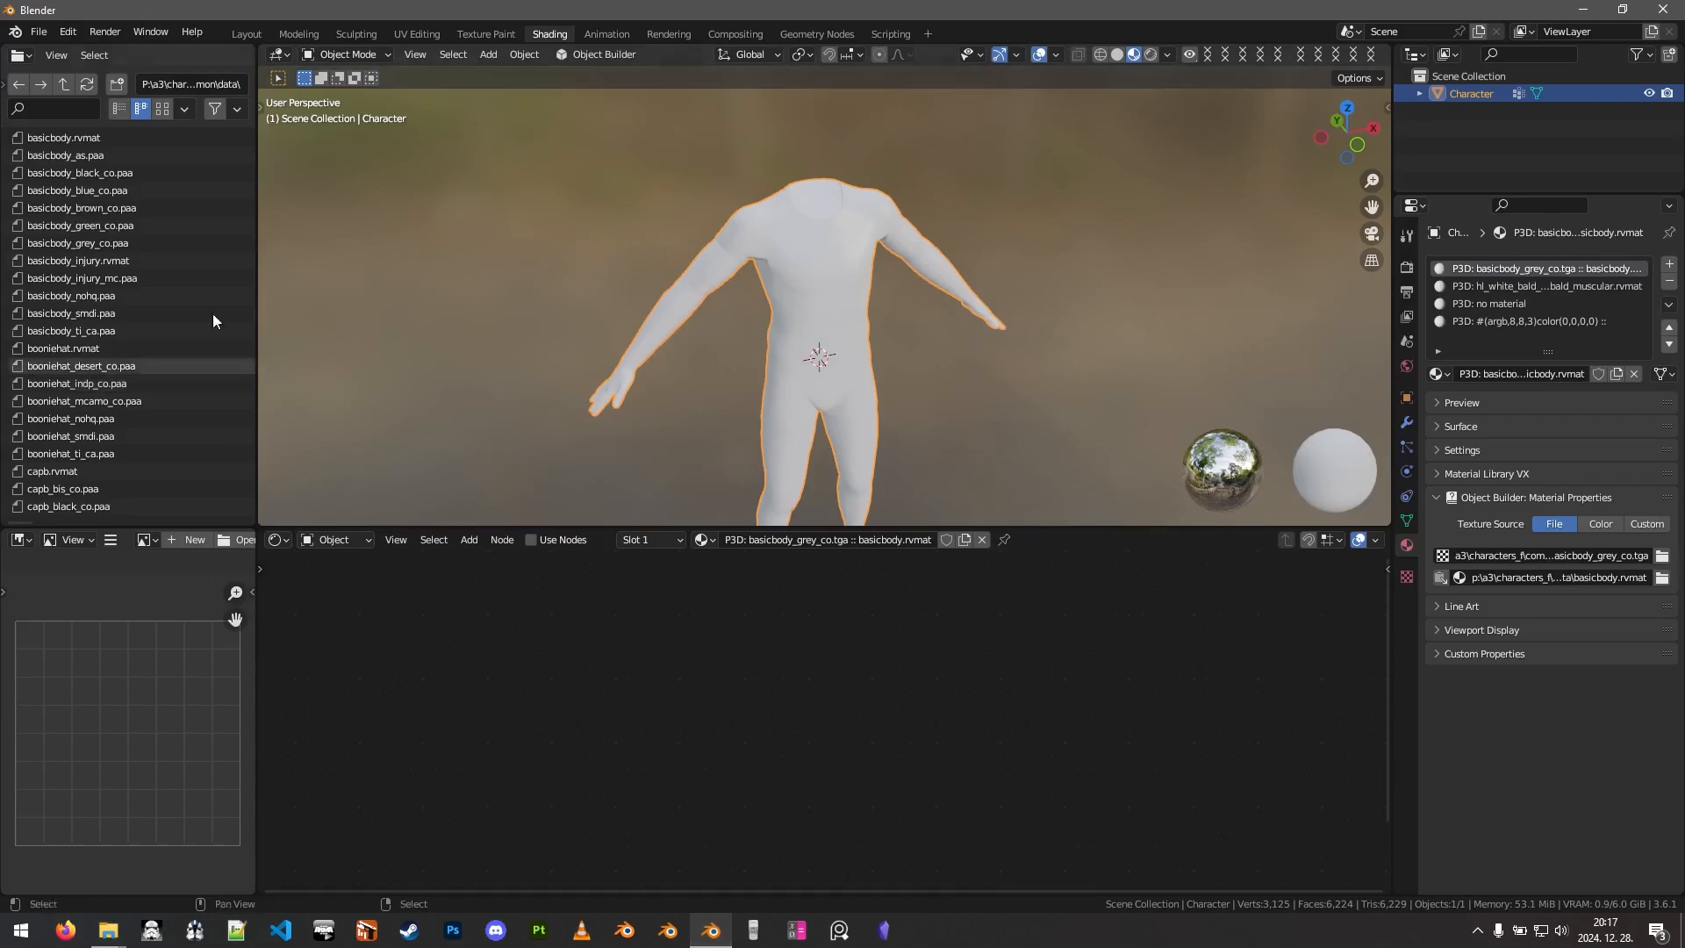
Import the Arma 3 texture basicbody_grey_co.paa from P:\a3\characters_f\common\data in sRGB mode.
{"action": "left_click", "coordinate": [40, 32]}
{"action": "mouse_move", "coordinate": [71, 269]}
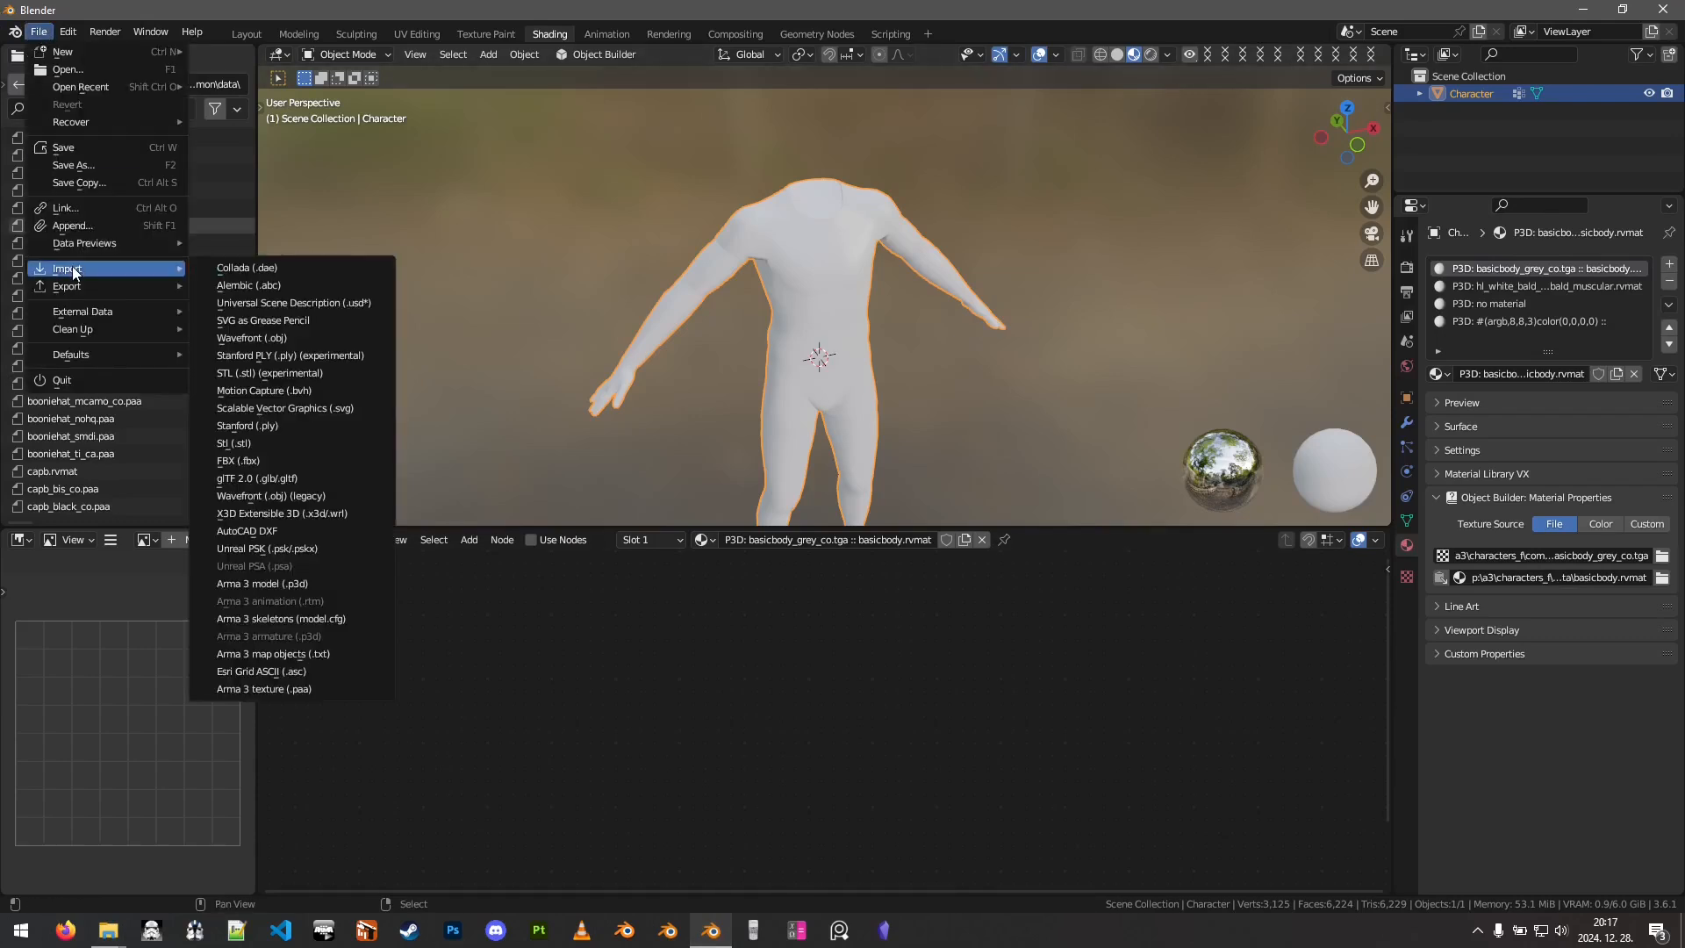
{"action": "left_click", "coordinate": [274, 691]}
{"action": "left_click", "coordinate": [435, 312]}
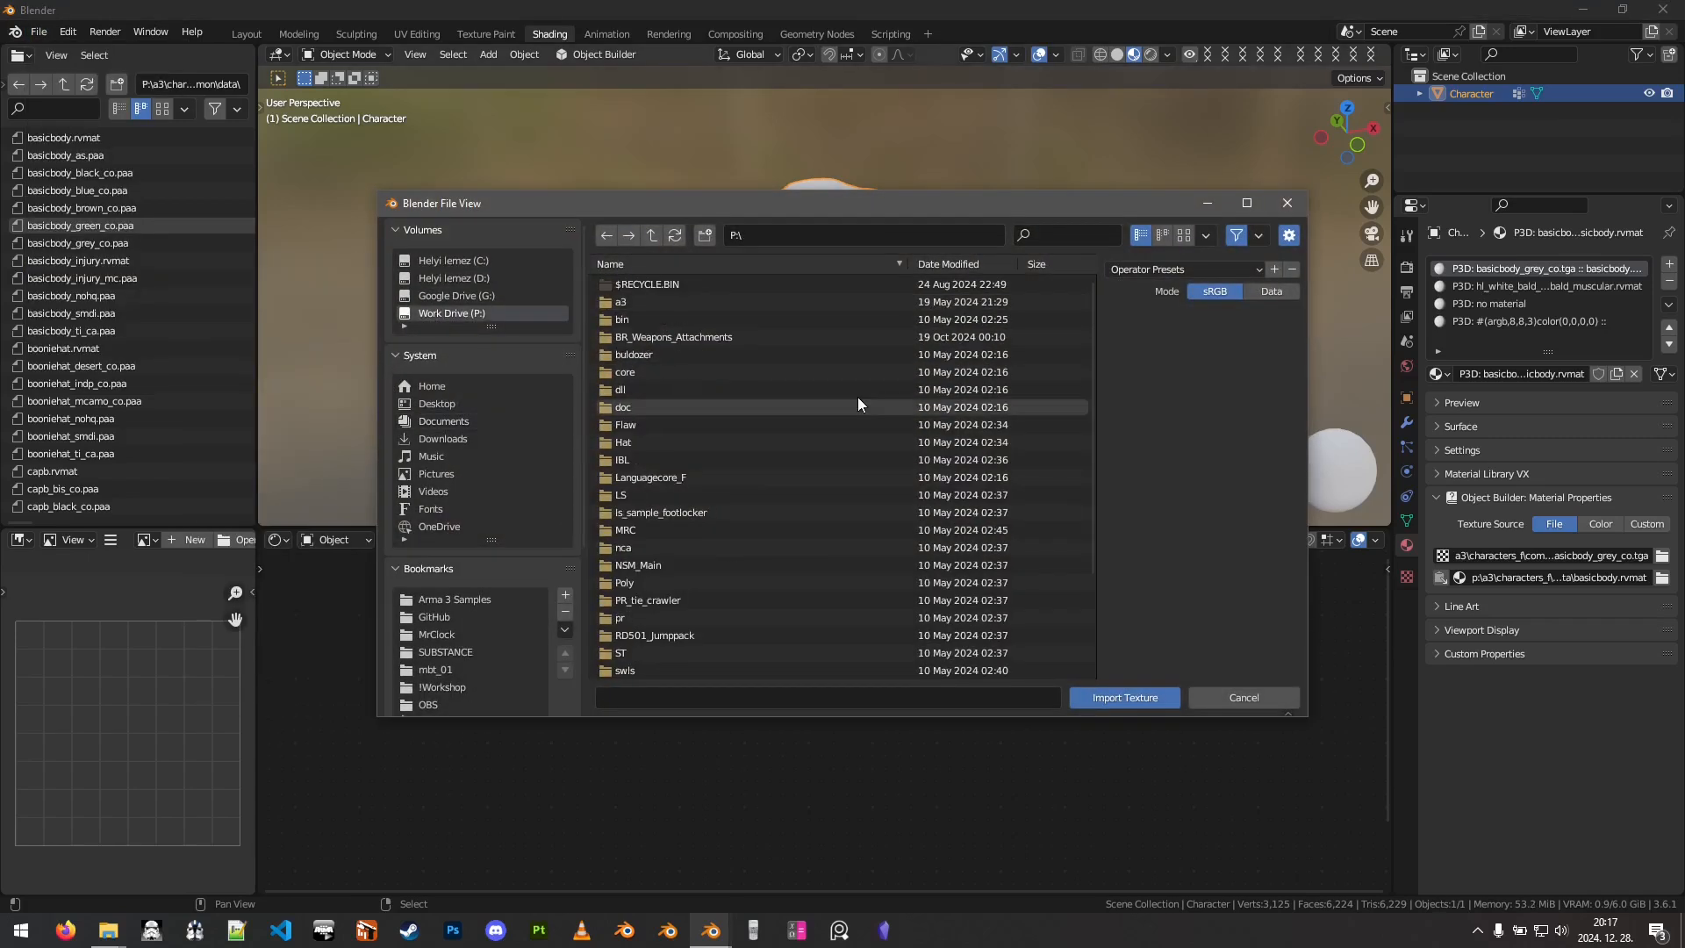
{"action": "double_click", "coordinate": [670, 303]}
{"action": "scroll", "coordinate": [682, 474], "scroll_direction": "down", "scroll_amount": 5}
{"action": "left_click", "coordinate": [686, 580]}
{"action": "left_click", "coordinate": [686, 581]}
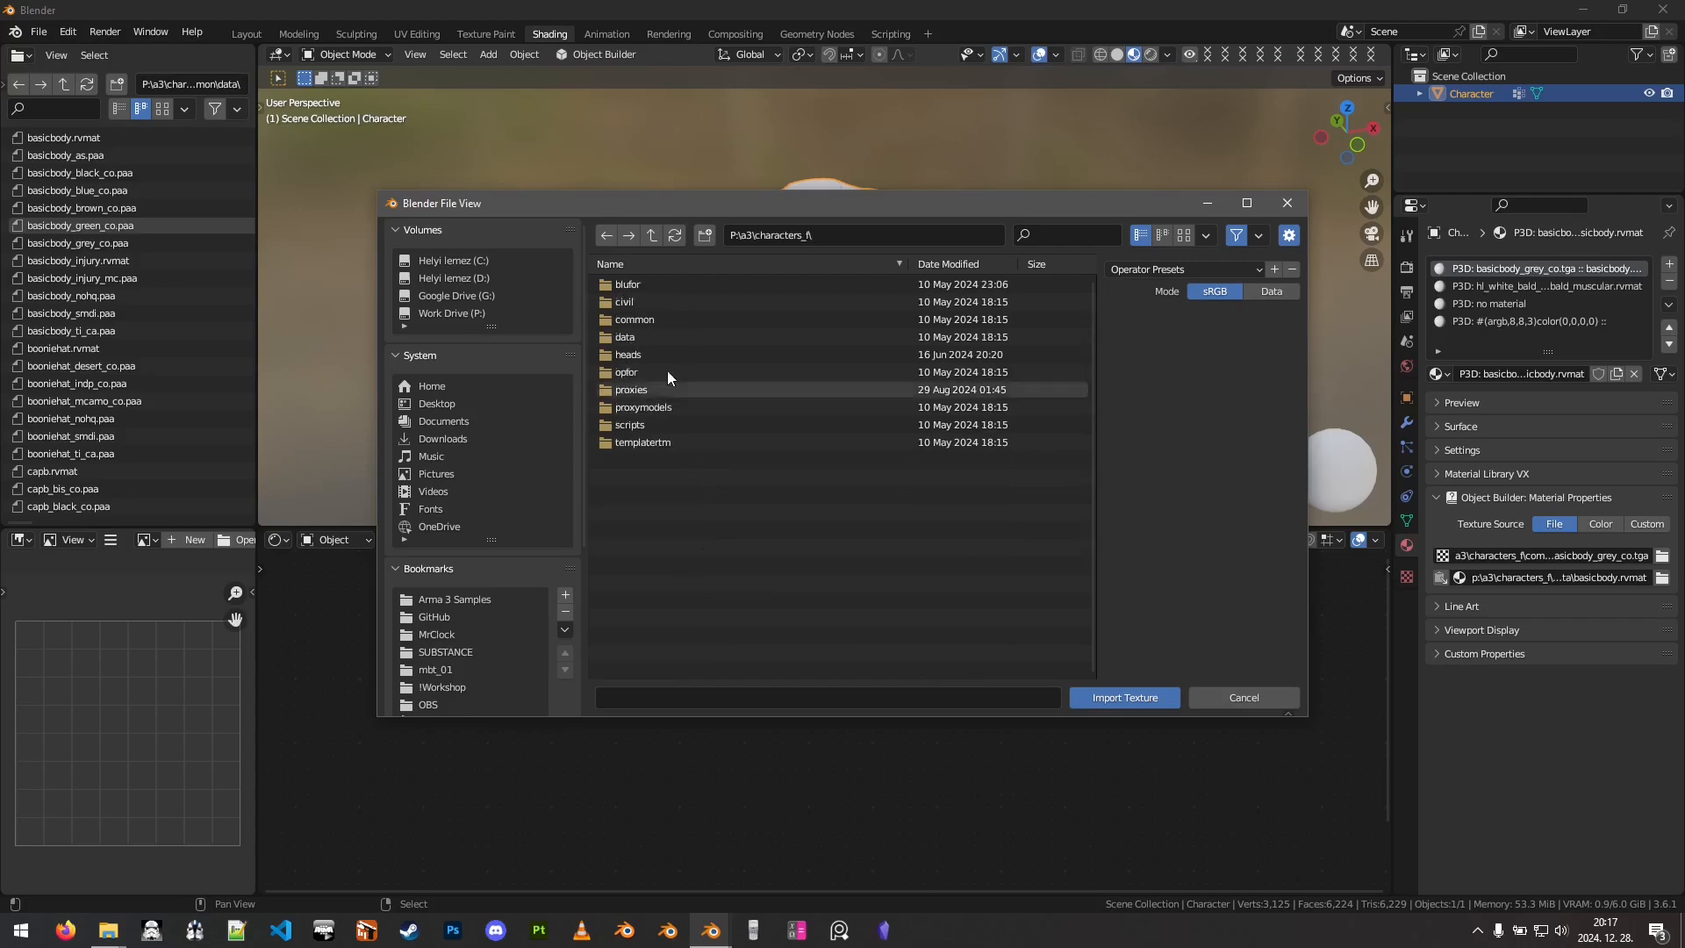
{"action": "double_click", "coordinate": [653, 323]}
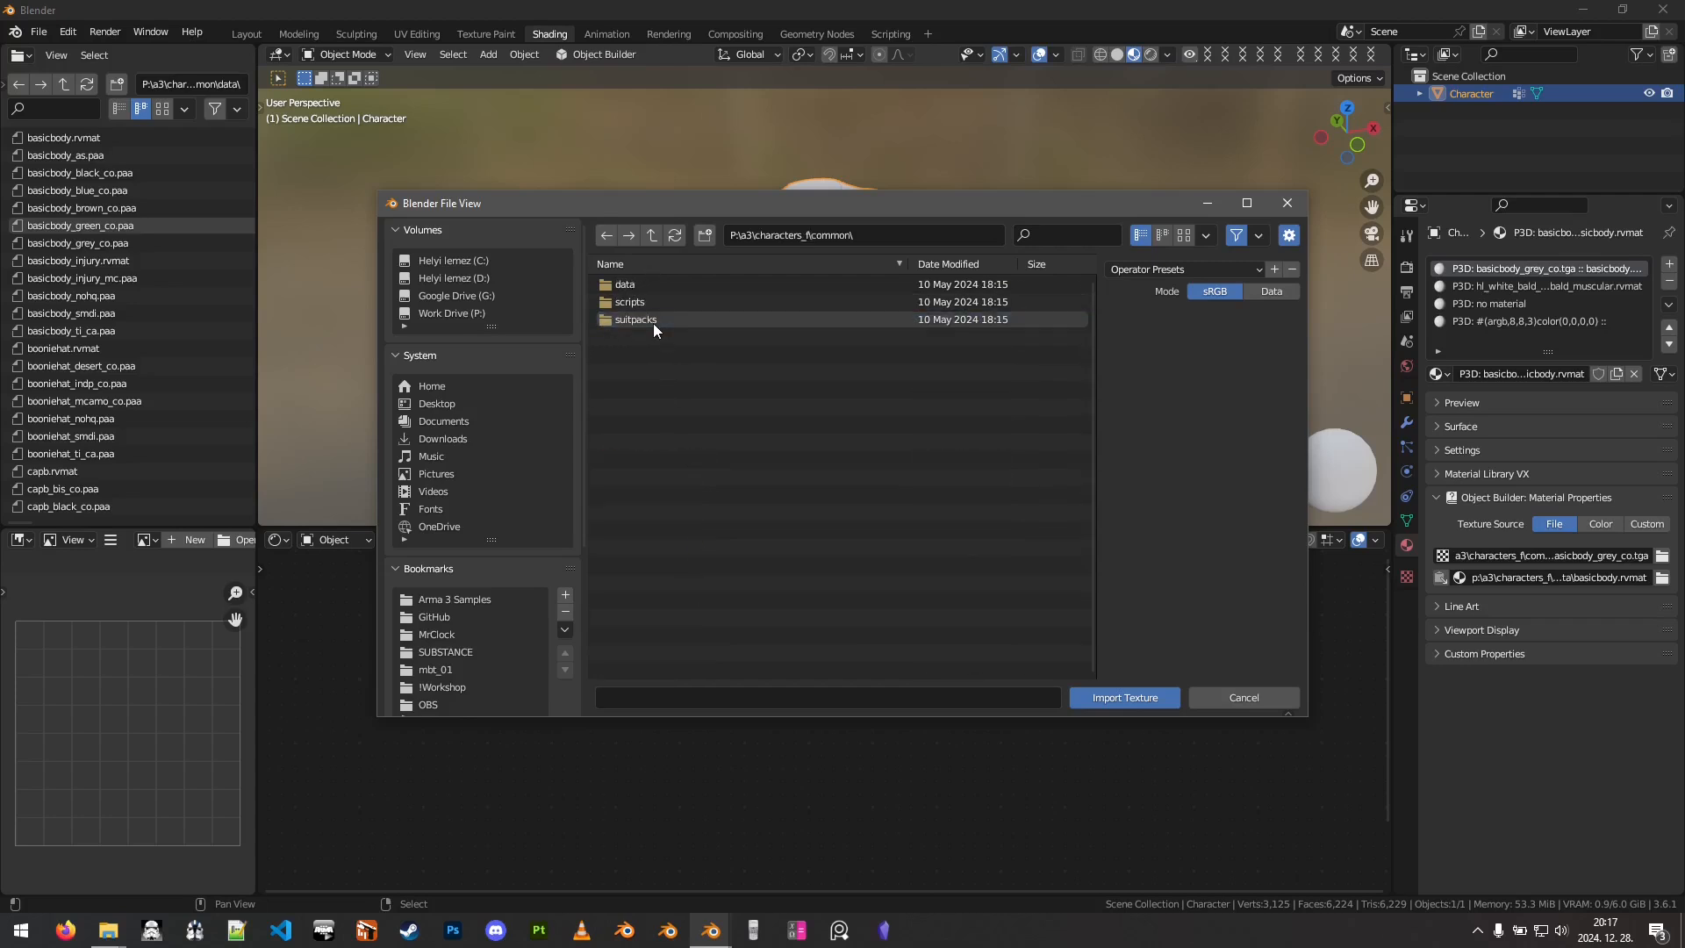
{"action": "double_click", "coordinate": [651, 282]}
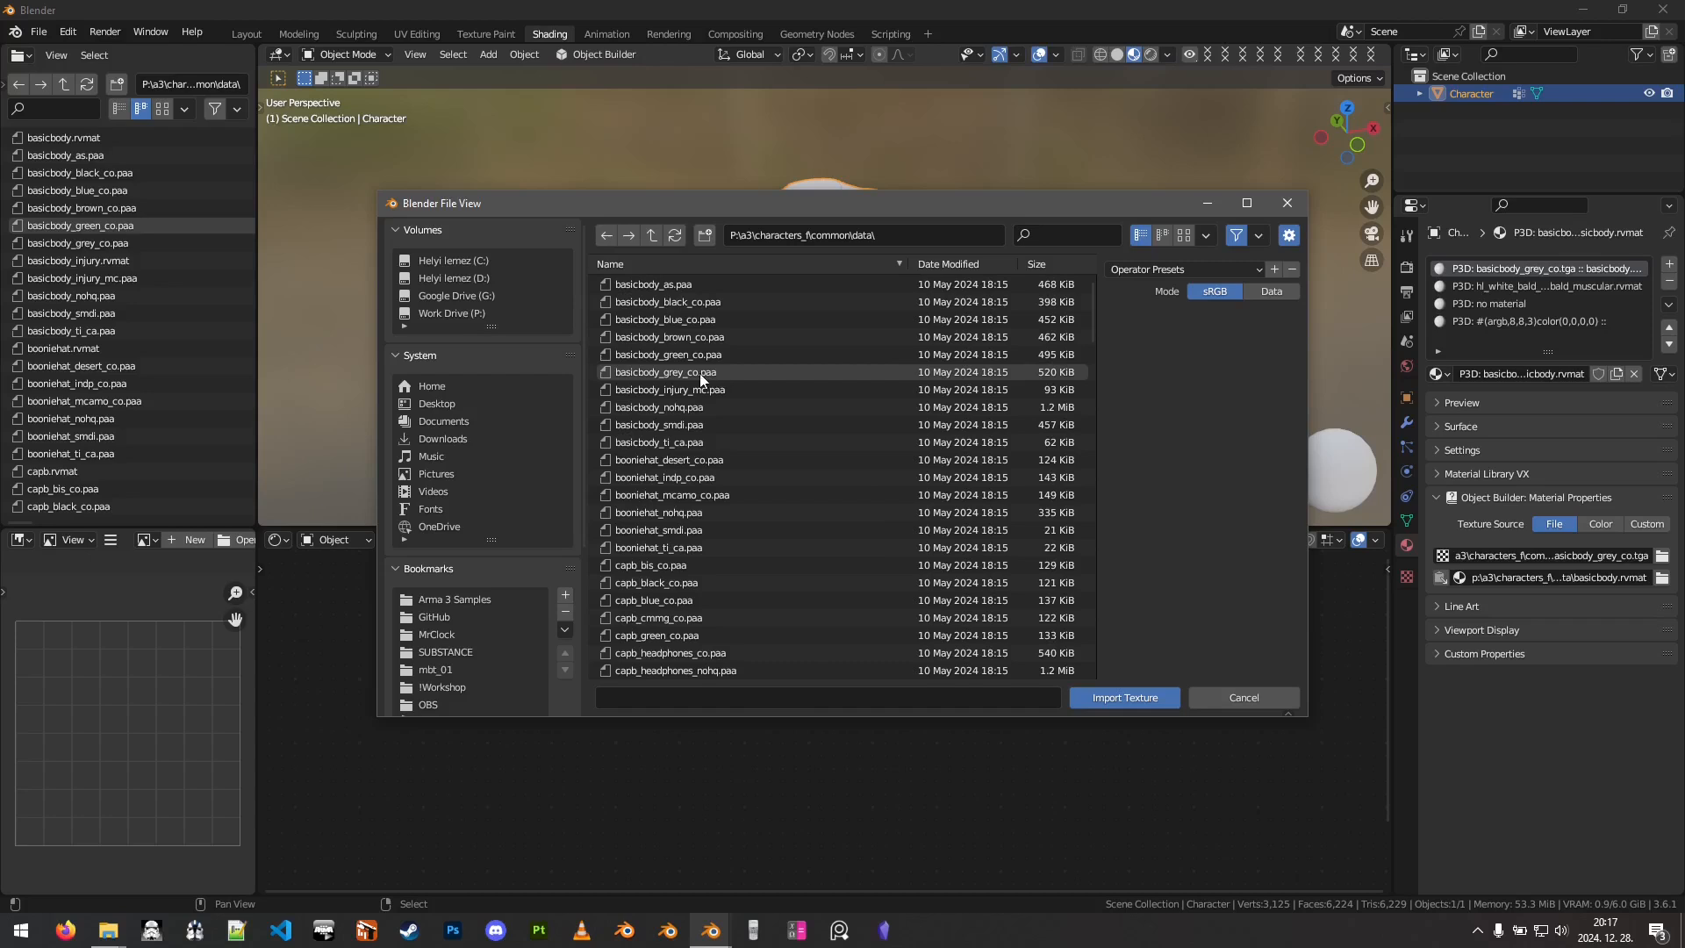
{"action": "left_click", "coordinate": [675, 372]}
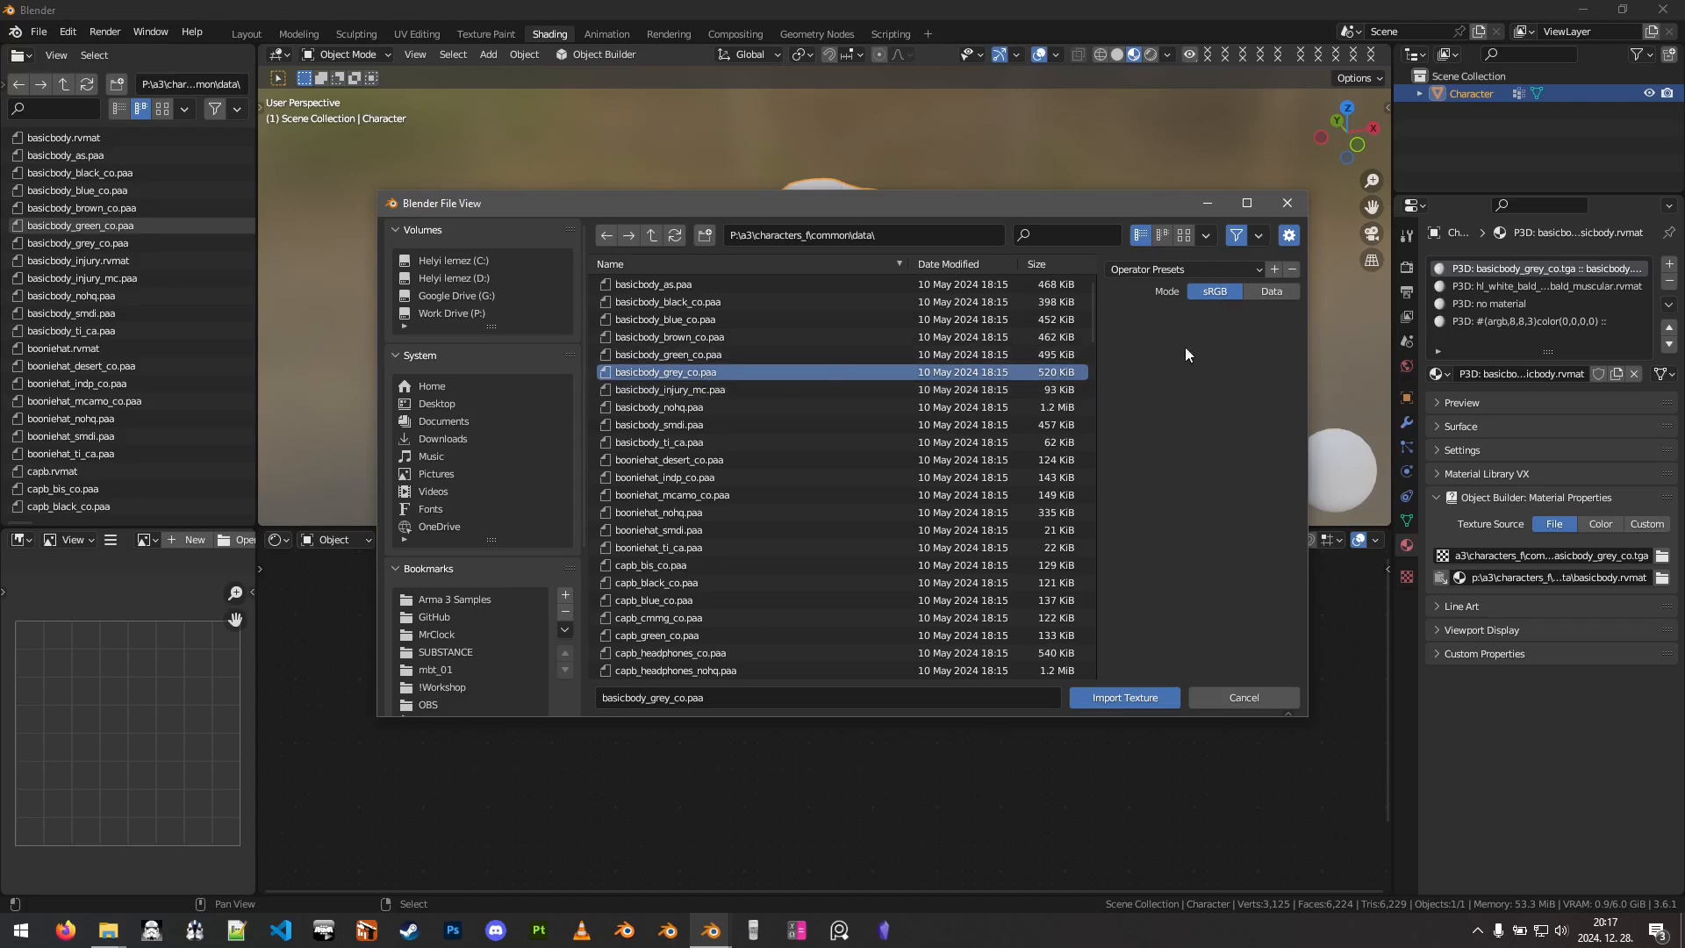
{"action": "left_click", "coordinate": [1126, 699]}
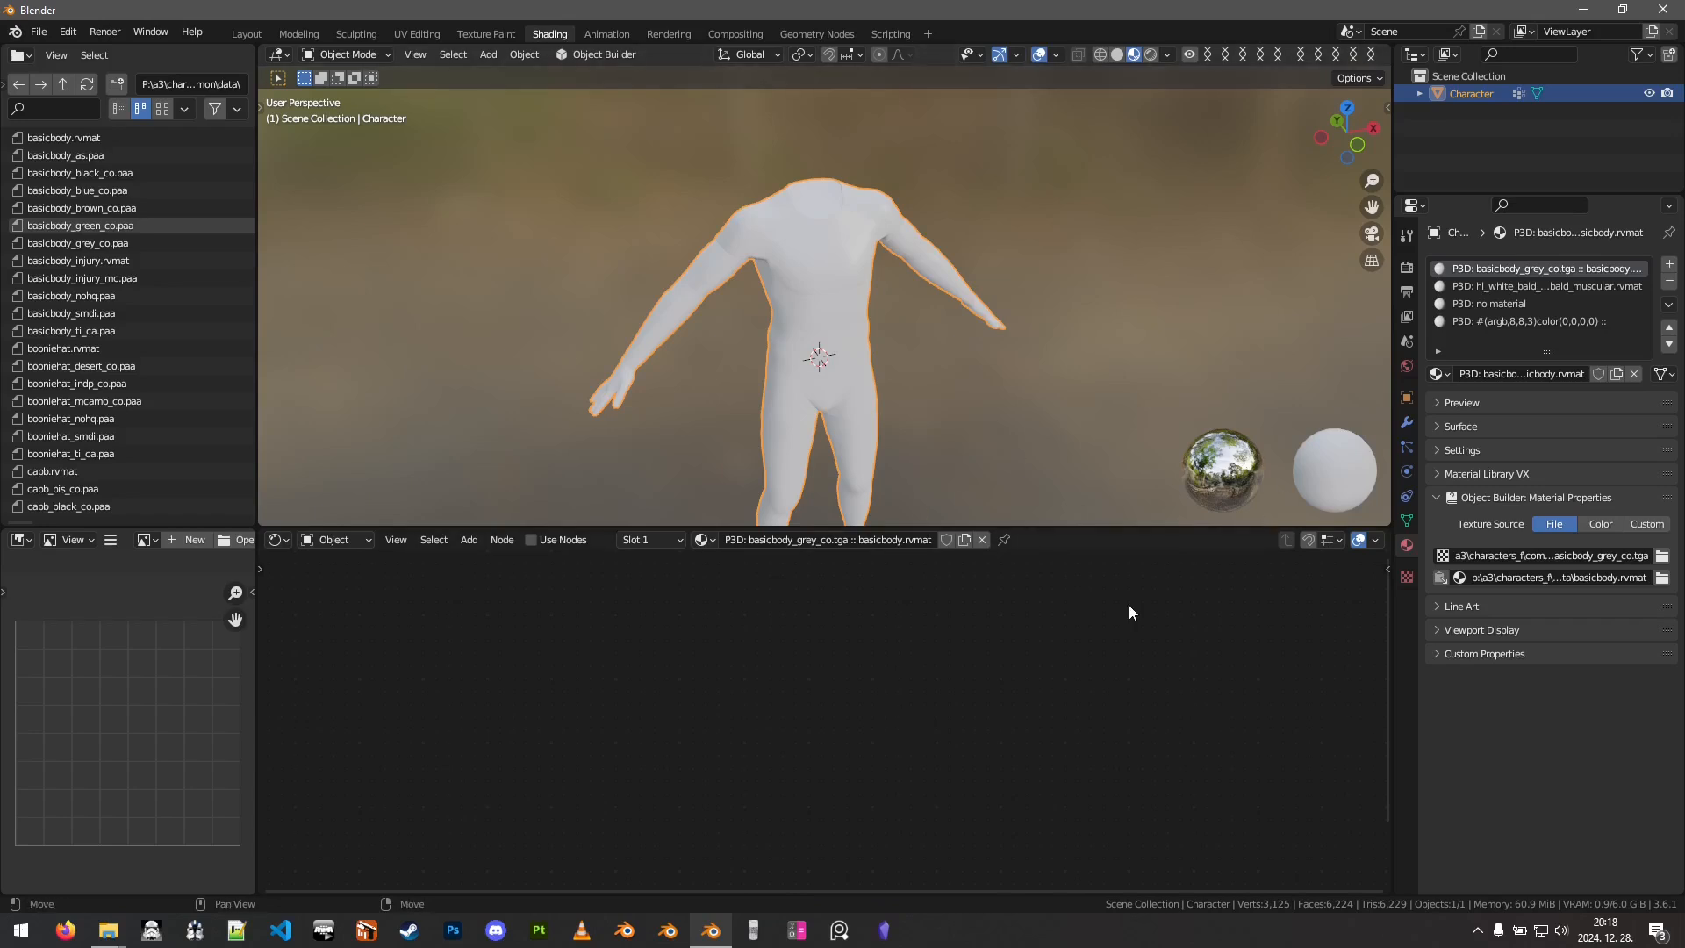
Enable shader nodes for the character's basicbody_grey_co material.
{"action": "left_click", "coordinate": [1513, 284]}
{"action": "left_click", "coordinate": [1512, 272]}
{"action": "left_click", "coordinate": [531, 541]}
{"action": "scroll", "coordinate": [897, 703], "scroll_direction": "down", "scroll_amount": 4}
{"action": "middle_click_drag", "start_coordinate": [874, 716], "coordinate": [892, 776]}
{"action": "scroll", "coordinate": [877, 742], "scroll_direction": "up", "scroll_amount": 9}
{"action": "left_click", "coordinate": [488, 748]}
{"action": "scroll", "coordinate": [495, 727], "scroll_direction": "down", "scroll_amount": 1}
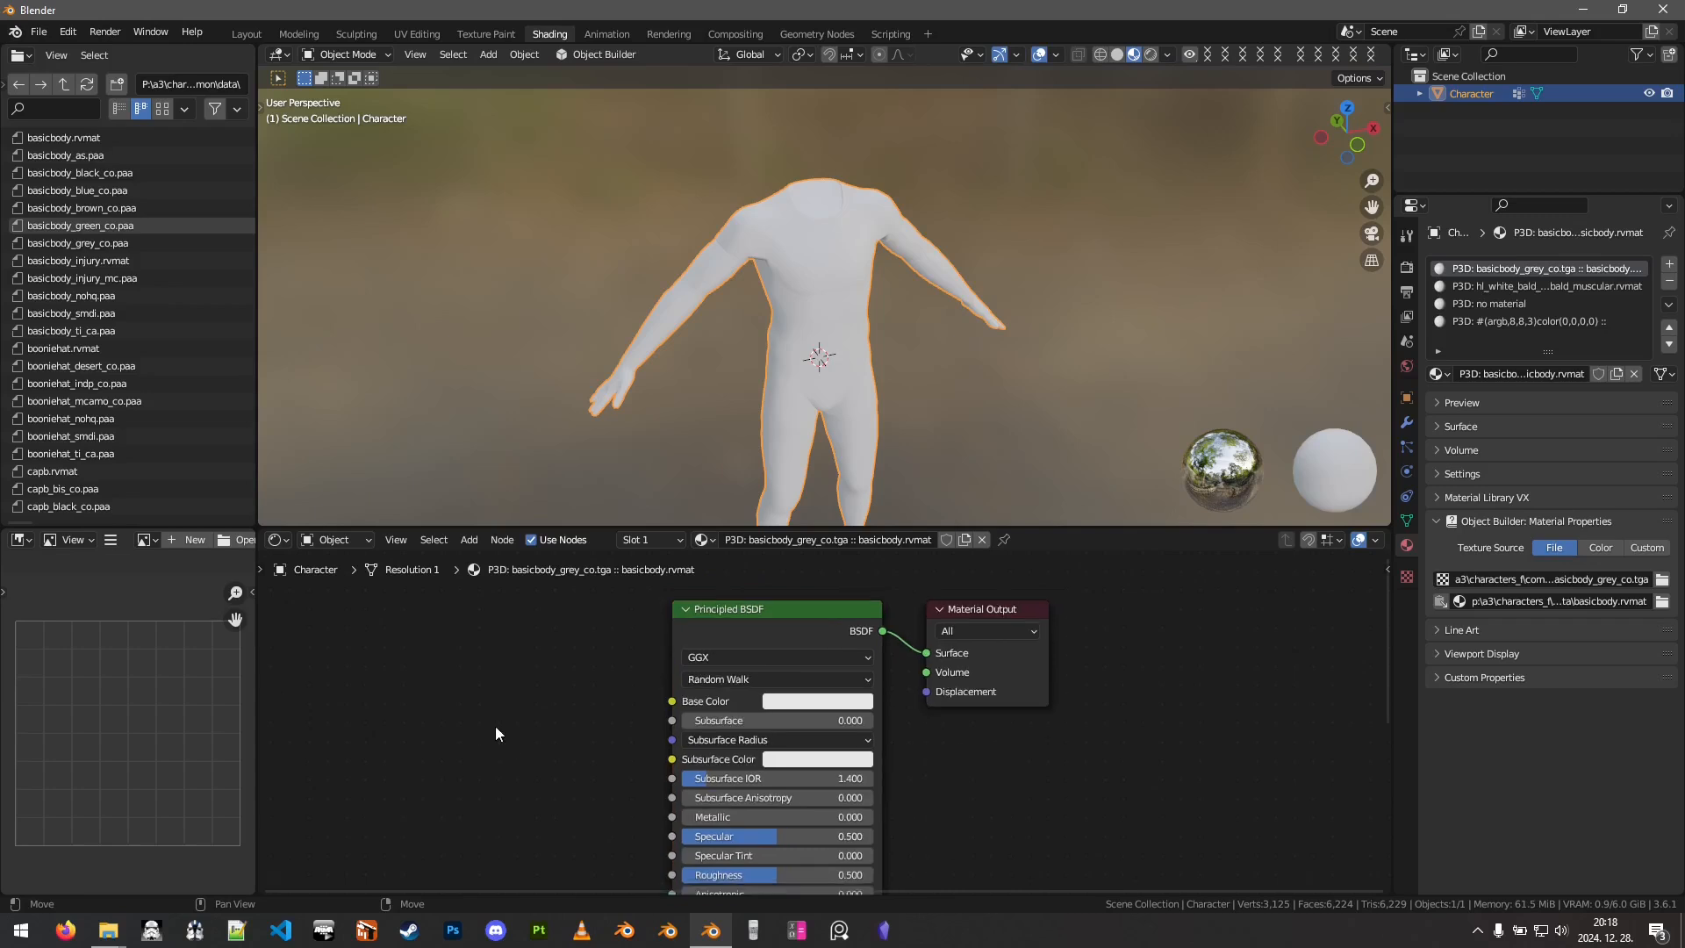
{"action": "middle_click_drag", "start_coordinate": [474, 725], "coordinate": [671, 719]}
{"action": "scroll", "coordinate": [671, 719], "scroll_direction": "down", "scroll_amount": 1}
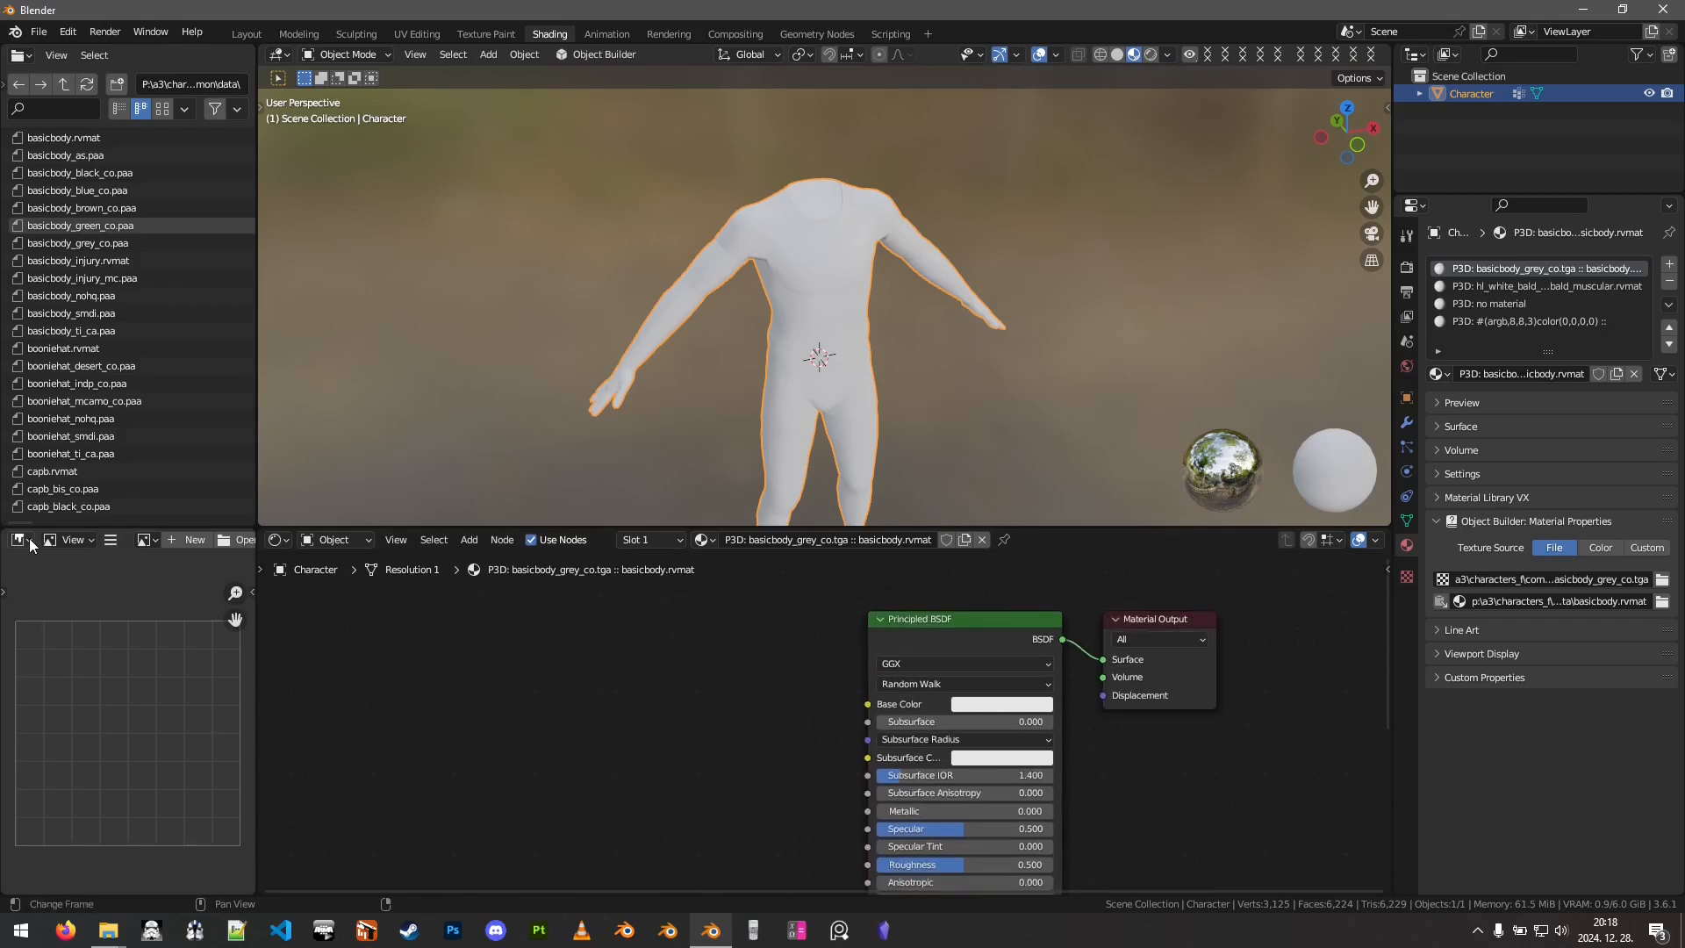
Display the imported basicbody_grey_co.paa texture in the image editor and inspect it.
{"action": "left_click", "coordinate": [144, 539]}
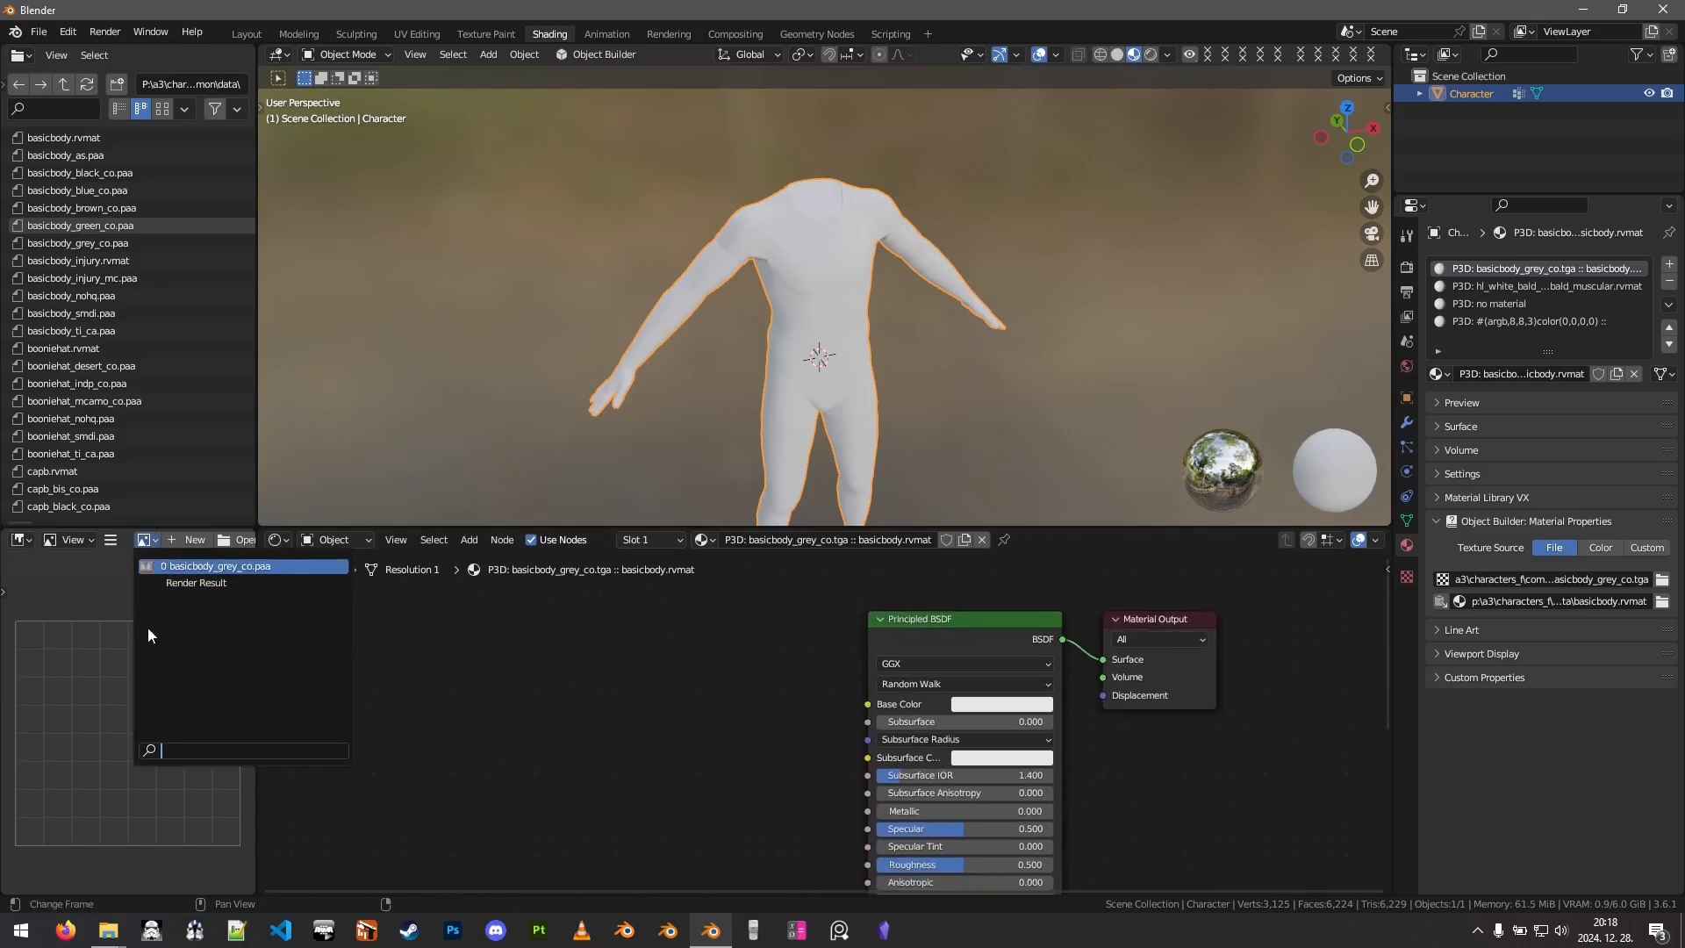
{"action": "left_click", "coordinate": [176, 566]}
{"action": "scroll", "coordinate": [108, 681], "scroll_direction": "down", "scroll_amount": 10}
{"action": "scroll", "coordinate": [122, 689], "scroll_direction": "up", "scroll_amount": 8}
{"action": "middle_click_drag", "start_coordinate": [139, 660], "coordinate": [154, 720]}
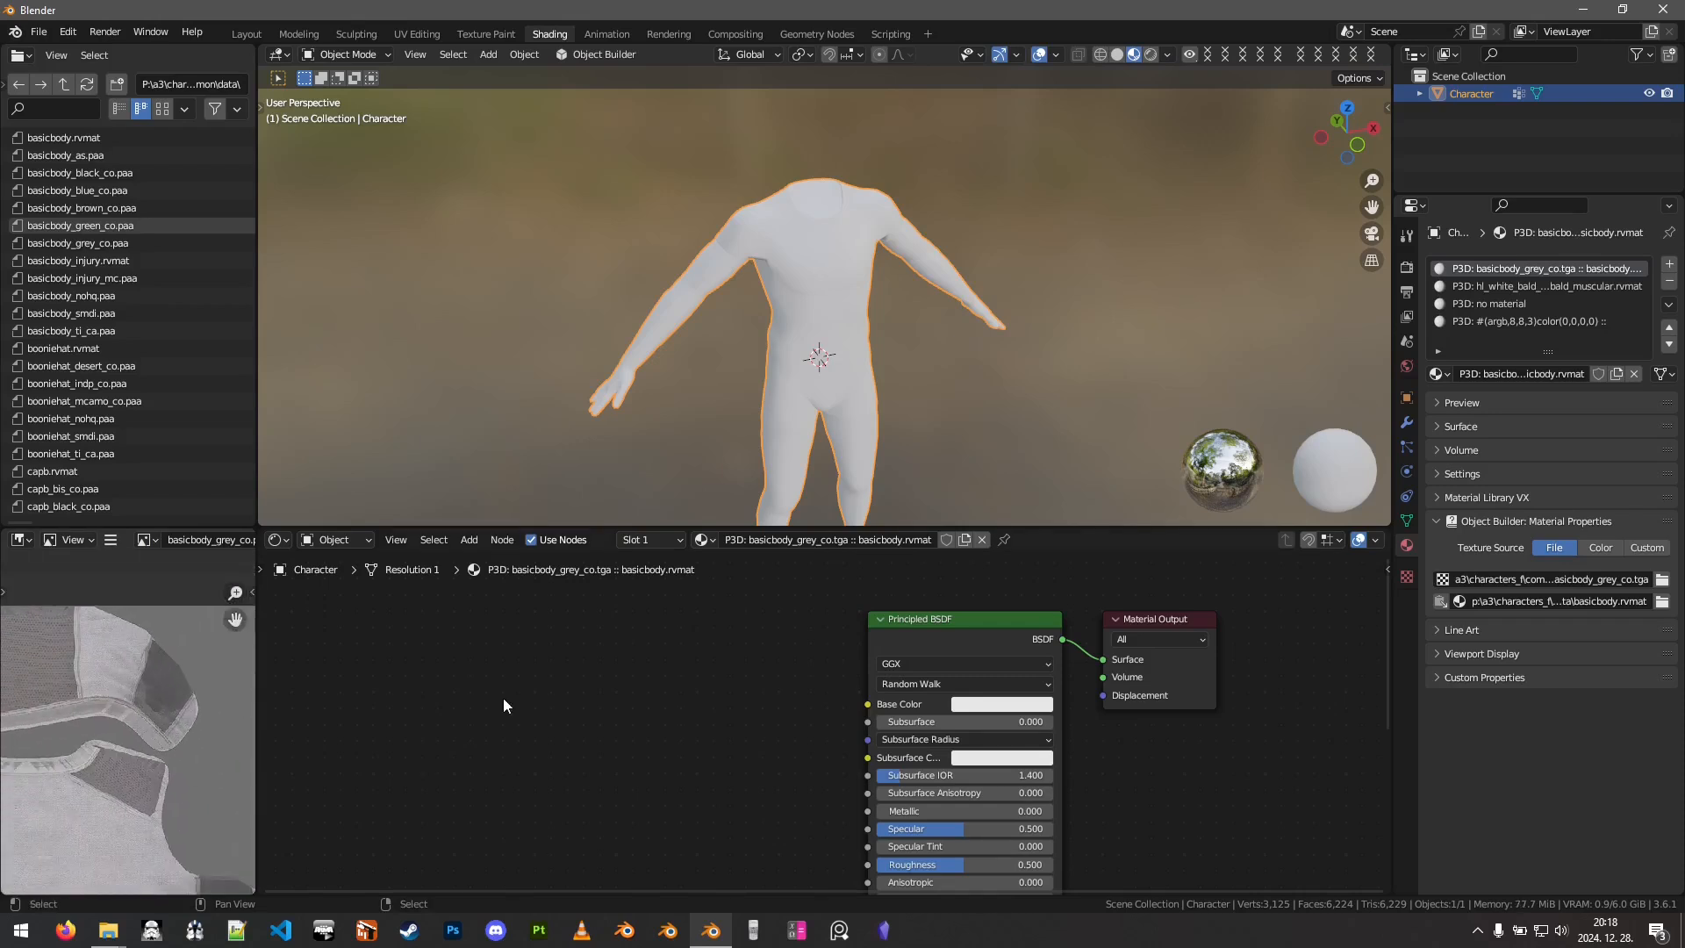
Add an Image Texture node beside the Principled BSDF node.
{"action": "scroll", "coordinate": [518, 681], "scroll_direction": "down", "scroll_amount": 2}
{"action": "key", "text": "shift+a"}
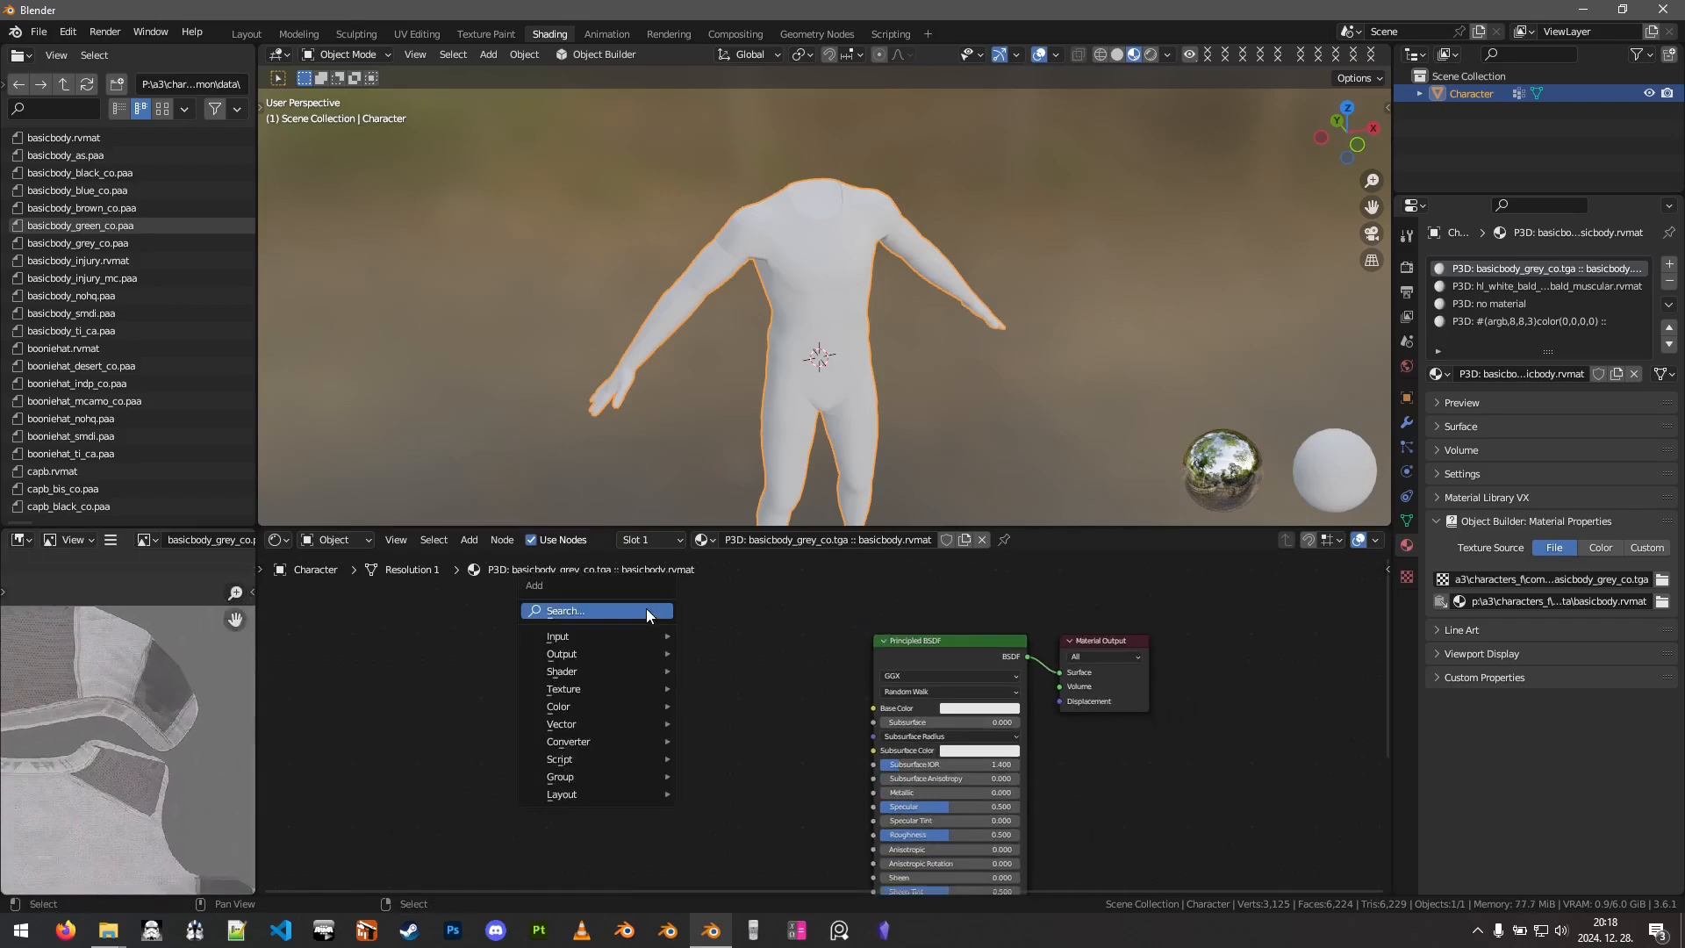
{"action": "left_click", "coordinate": [646, 612]}
{"action": "type", "text": "image"}
{"action": "key", "text": "Return"}
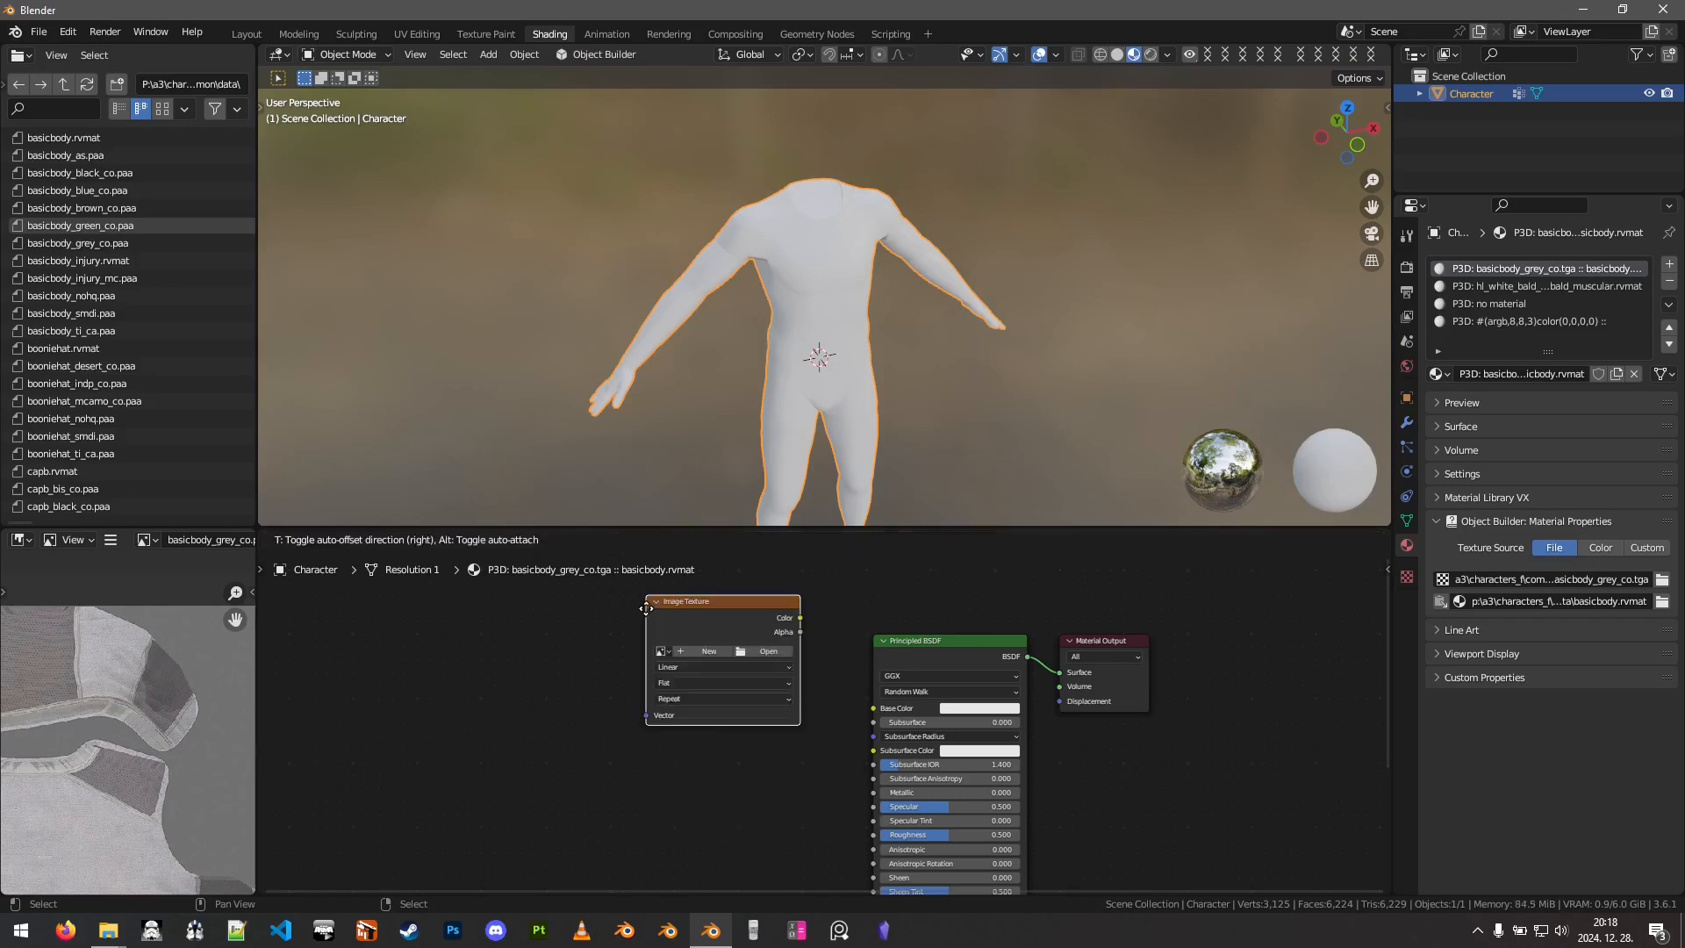
{"action": "left_click", "coordinate": [719, 713]}
Connect the Image Texture's Color output to the Principled BSDF Base Color and assign basicbody_grey_co.paa to the node.
{"action": "scroll", "coordinate": [719, 713], "scroll_direction": "up", "scroll_amount": 2}
{"action": "left_click_drag", "start_coordinate": [704, 644], "coordinate": [882, 682]}
{"action": "left_click", "coordinate": [515, 688]}
{"action": "left_click", "coordinate": [562, 500]}
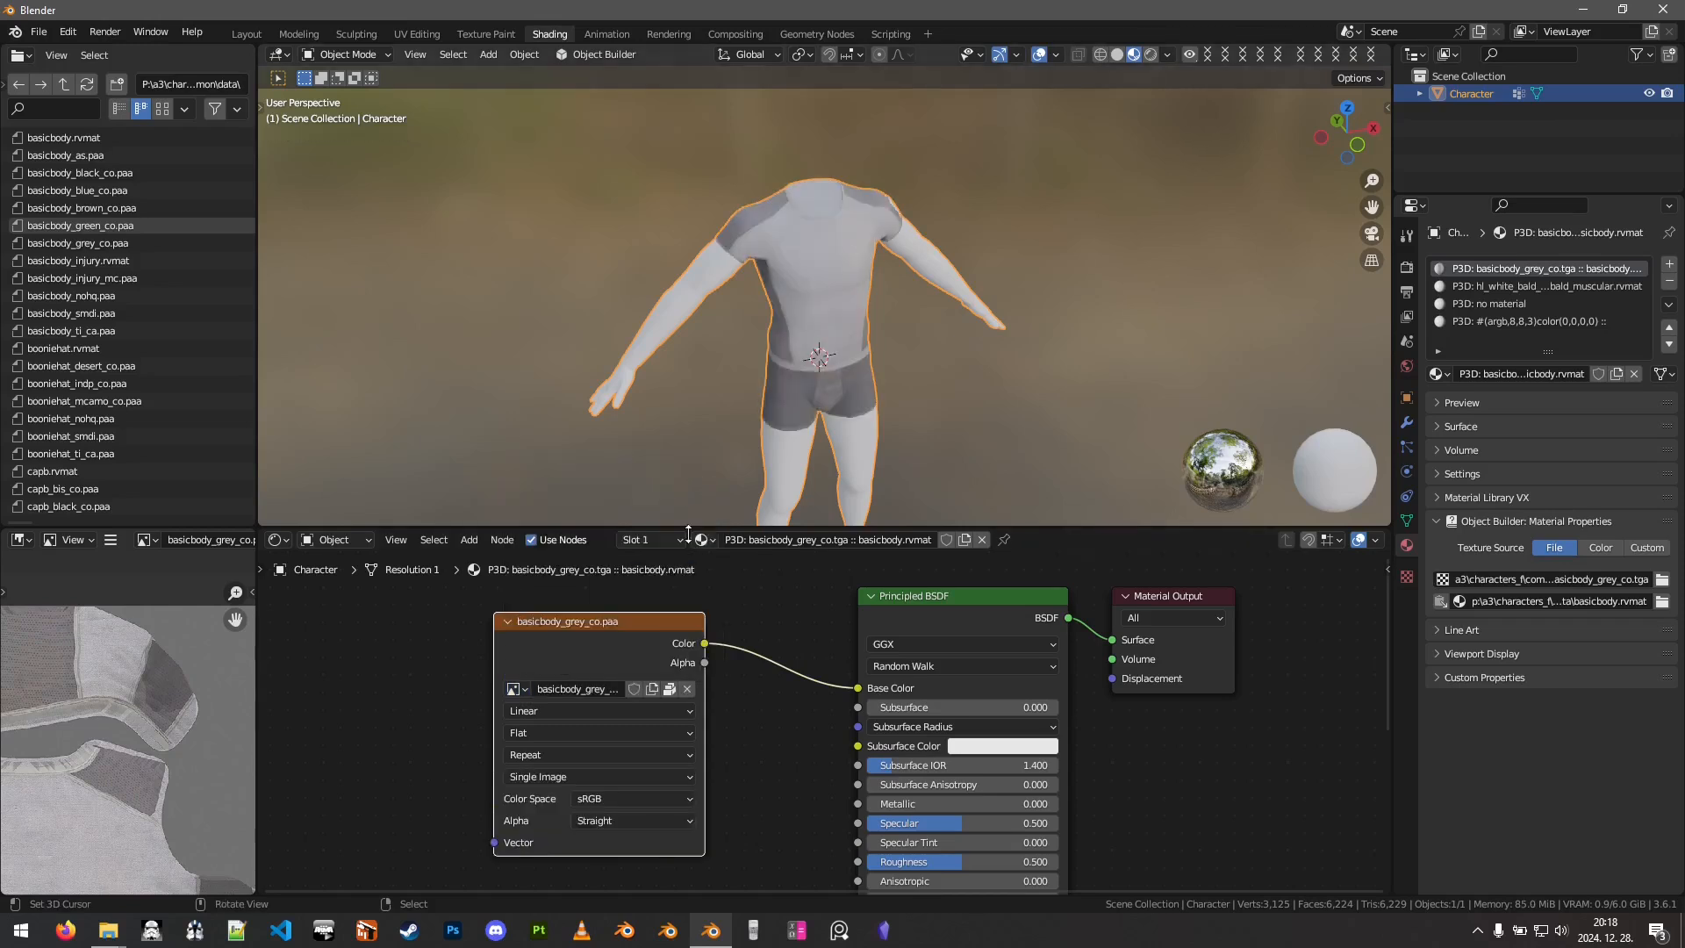
Examine the basicbody texture on the character's torso and shorts from close up and from a distance.
{"action": "scroll", "coordinate": [857, 312], "scroll_direction": "up", "scroll_amount": 3}
{"action": "scroll", "coordinate": [846, 260], "scroll_direction": "up", "scroll_amount": 2}
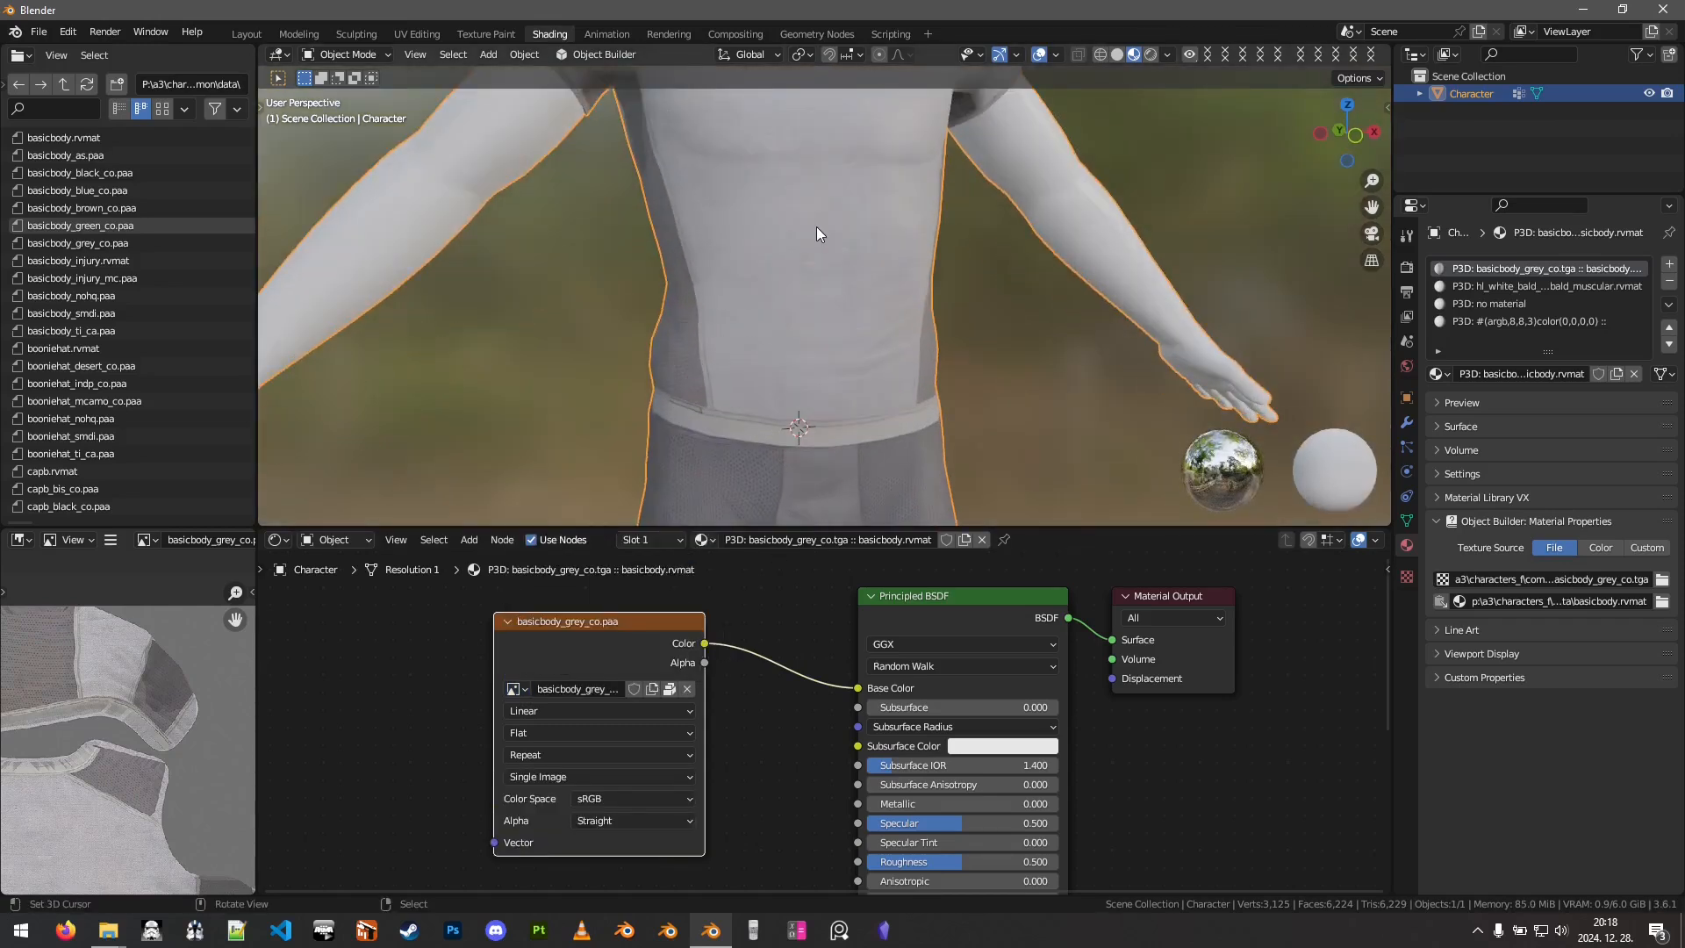
{"action": "scroll", "coordinate": [816, 227], "scroll_direction": "up", "scroll_amount": 5}
{"action": "scroll", "coordinate": [871, 350], "scroll_direction": "down", "scroll_amount": 4}
{"action": "mouse_move", "coordinate": [871, 350]}
{"action": "middle_mouse_down"}
{"action": "mouse_move", "coordinate": [737, 319]}
{"action": "mouse_move", "coordinate": [756, 354]}
{"action": "mouse_move", "coordinate": [834, 334]}
{"action": "mouse_move", "coordinate": [864, 383]}
{"action": "middle_mouse_up"}
{"action": "scroll", "coordinate": [757, 355], "scroll_direction": "up", "scroll_amount": 4}
{"action": "scroll", "coordinate": [790, 255], "scroll_direction": "down", "scroll_amount": 5}
{"action": "scroll", "coordinate": [790, 254], "scroll_direction": "down", "scroll_amount": 4}
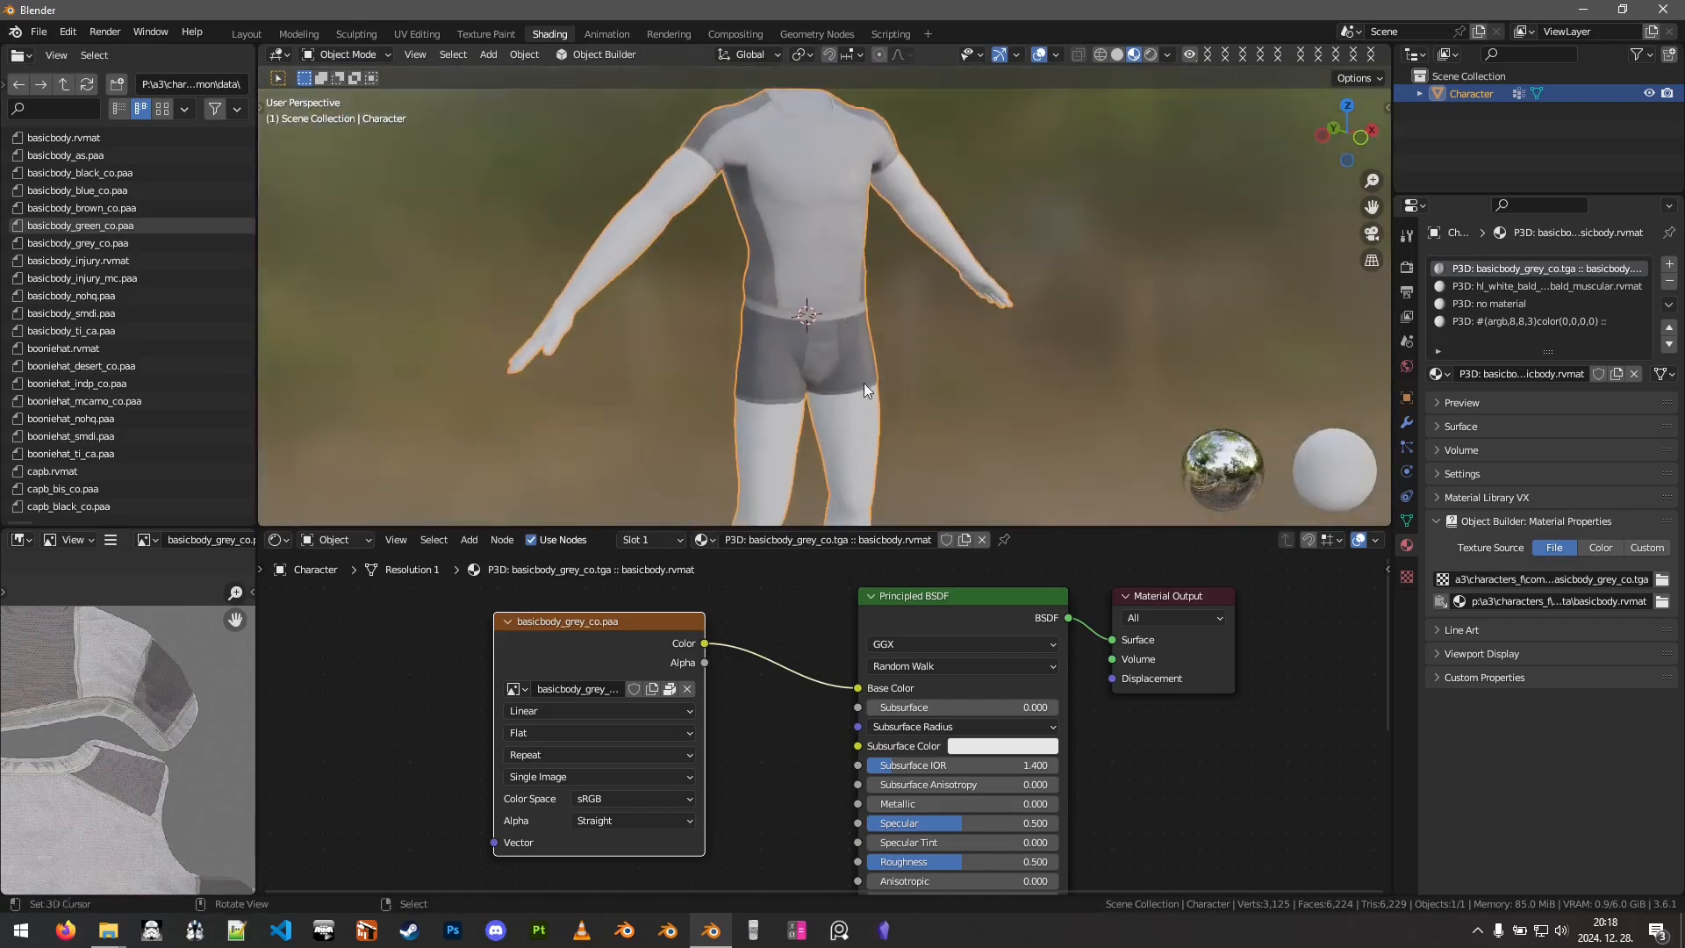
Move the basicbody_grey_co.paa texture node farther away from the Principled BSDF node.
{"action": "scroll", "coordinate": [812, 693], "scroll_direction": "down", "scroll_amount": 4}
{"action": "middle_click_drag", "start_coordinate": [812, 693], "coordinate": [795, 652]}
{"action": "left_click_drag", "start_coordinate": [692, 656], "coordinate": [600, 654]}
{"action": "left_click", "coordinate": [740, 705]}
{"action": "middle_click_drag", "start_coordinate": [786, 750], "coordinate": [786, 688]}
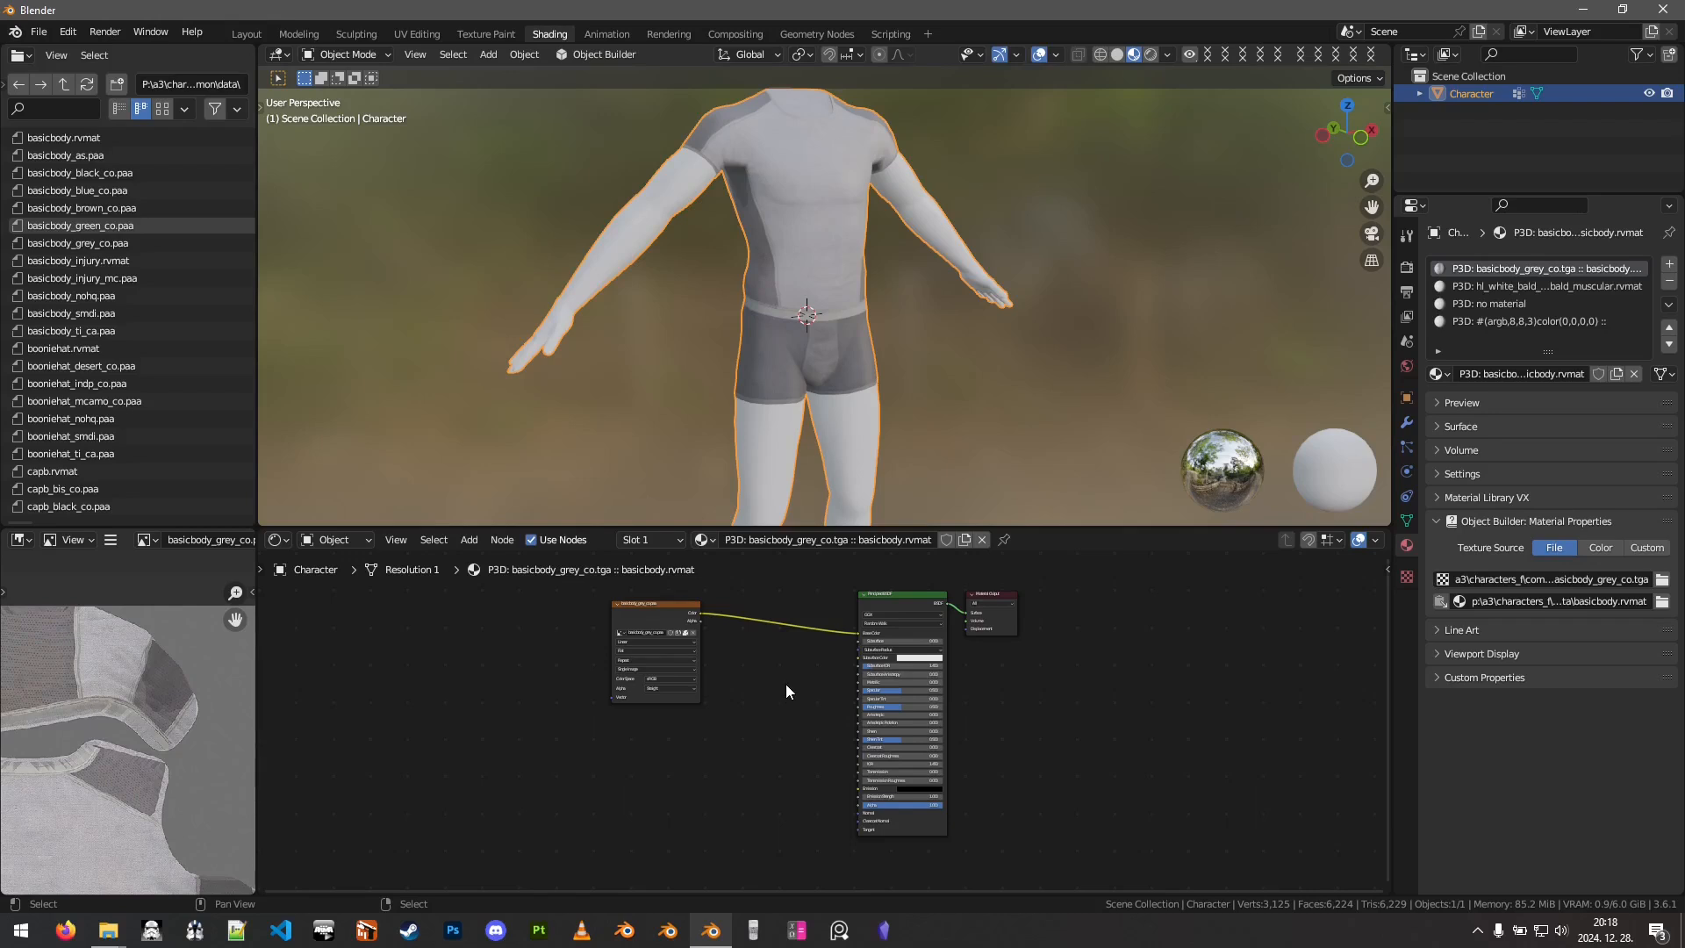
Import the Arma 3 texture basicbody_nohq.paa in Data mode.
{"action": "left_click", "coordinate": [38, 32]}
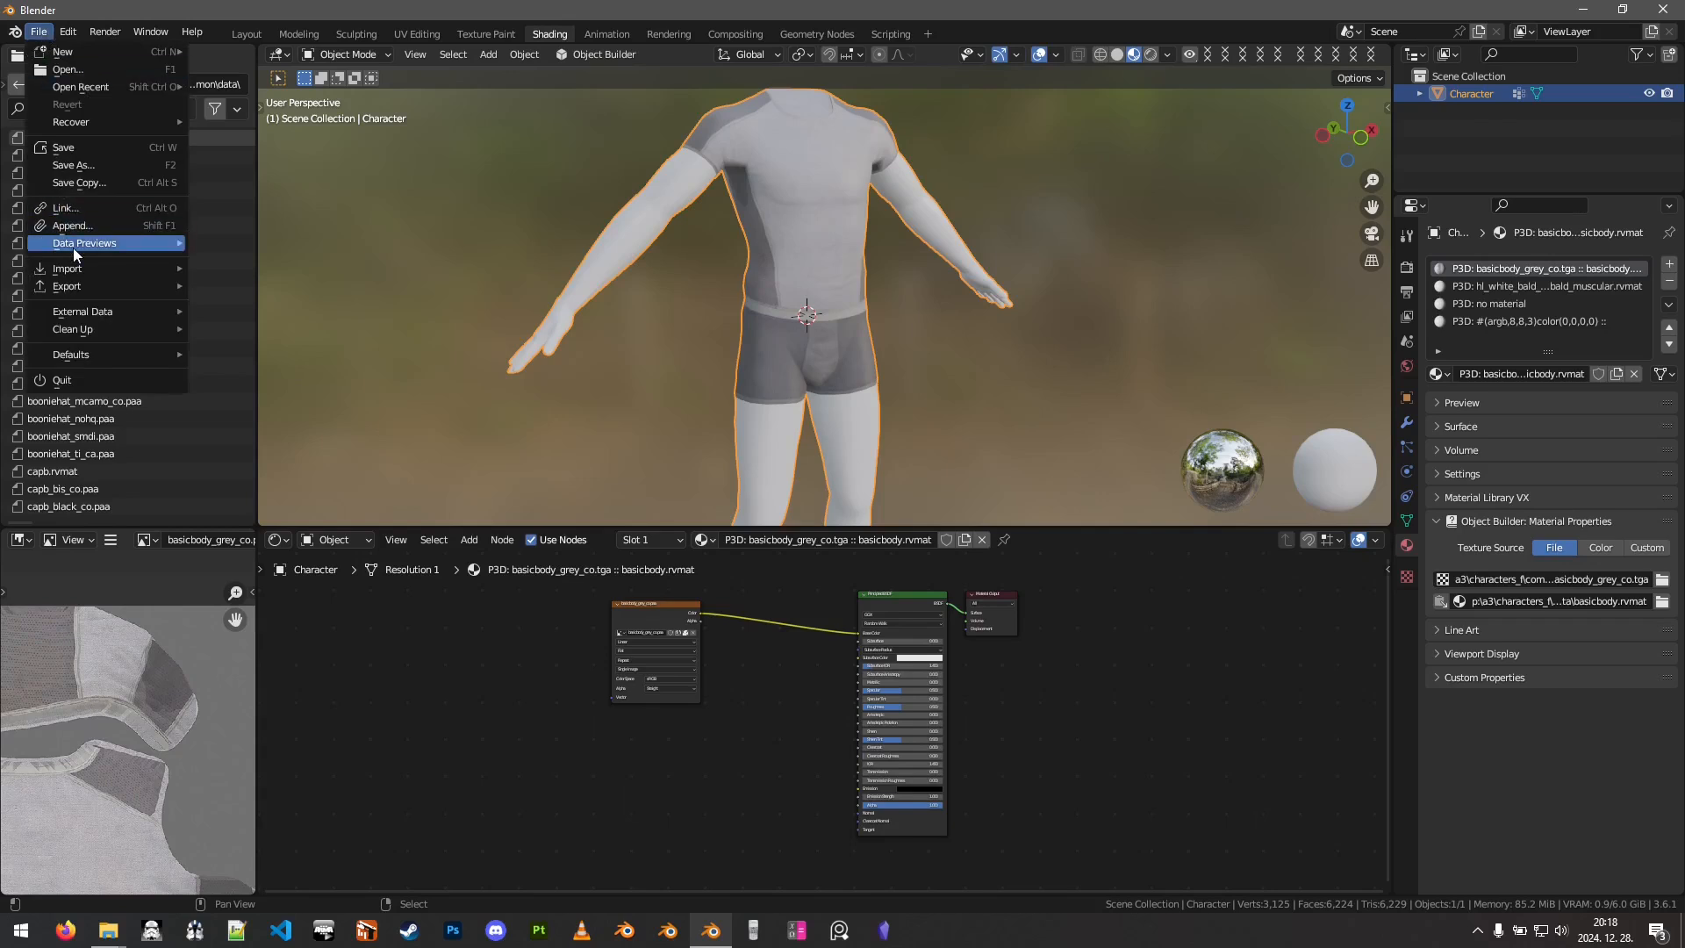
{"action": "mouse_move", "coordinate": [78, 261]}
{"action": "left_click", "coordinate": [321, 688]}
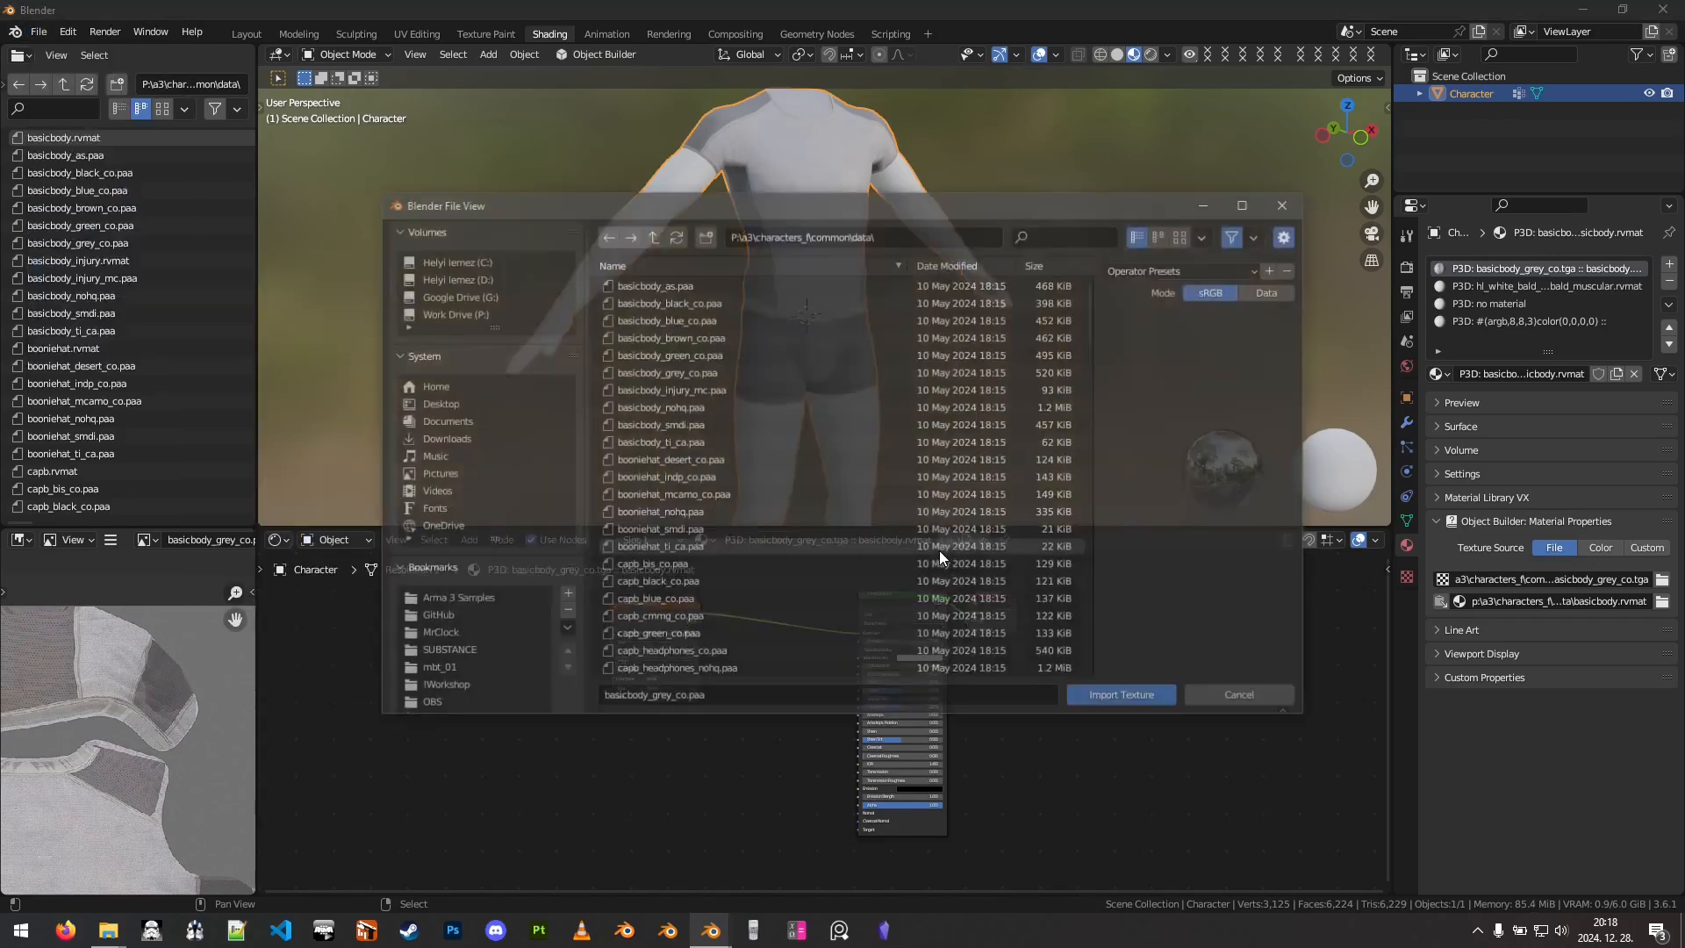
{"action": "left_click", "coordinate": [1281, 291]}
{"action": "left_click", "coordinate": [678, 409]}
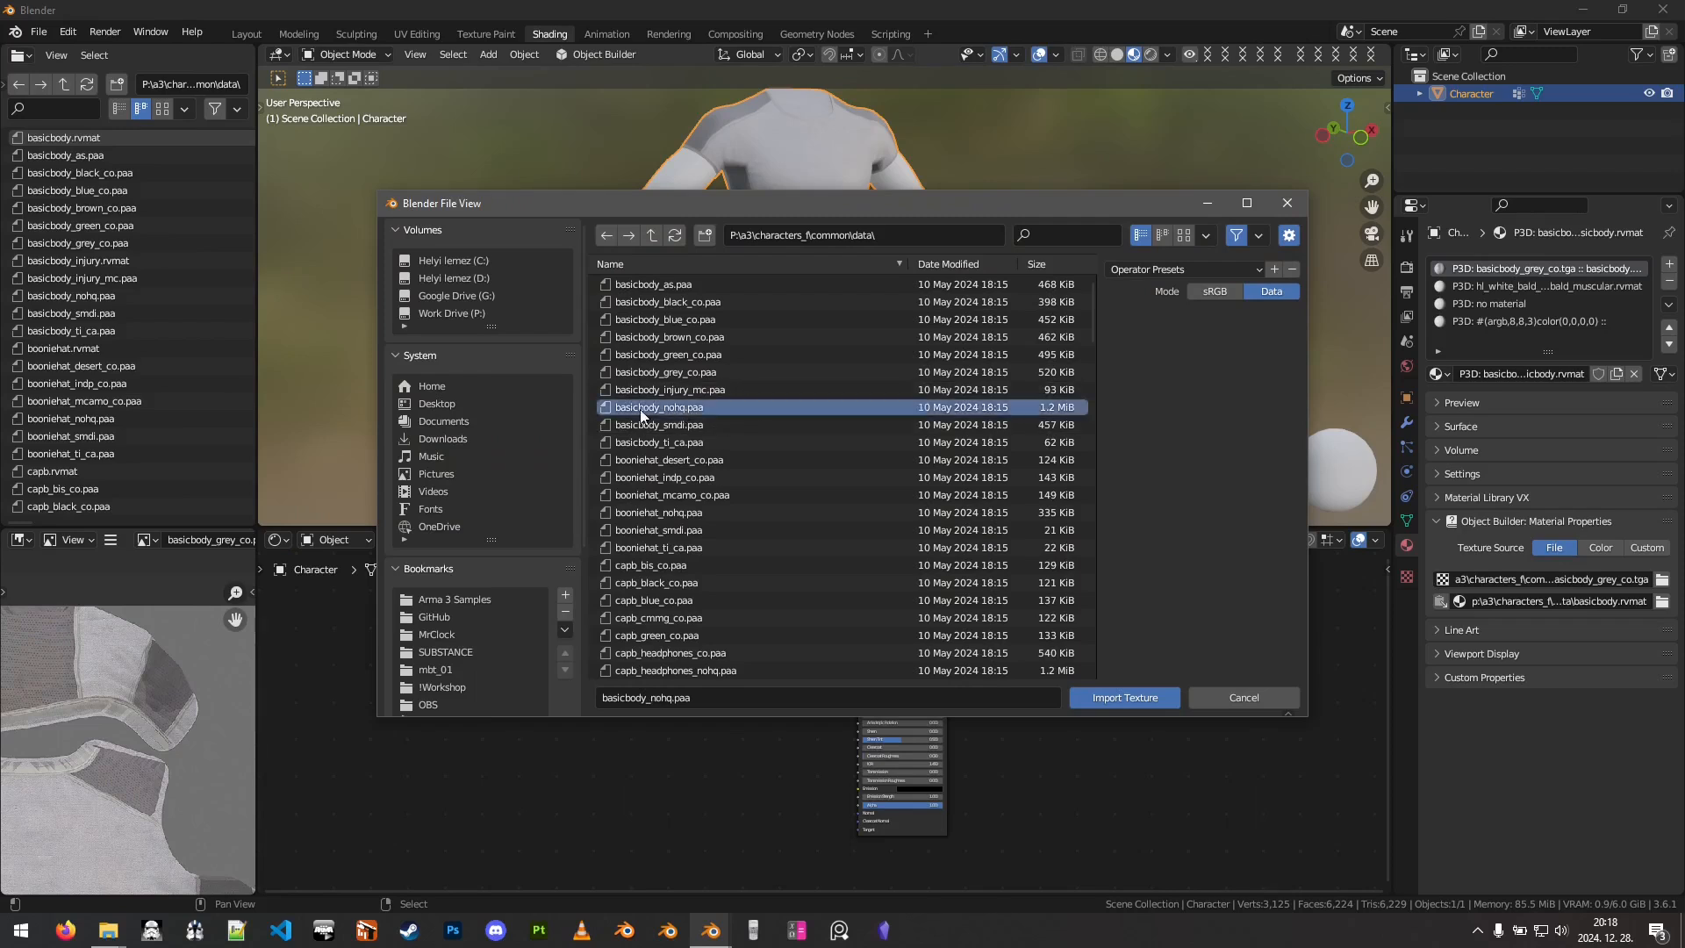
{"action": "left_click", "coordinate": [1113, 697]}
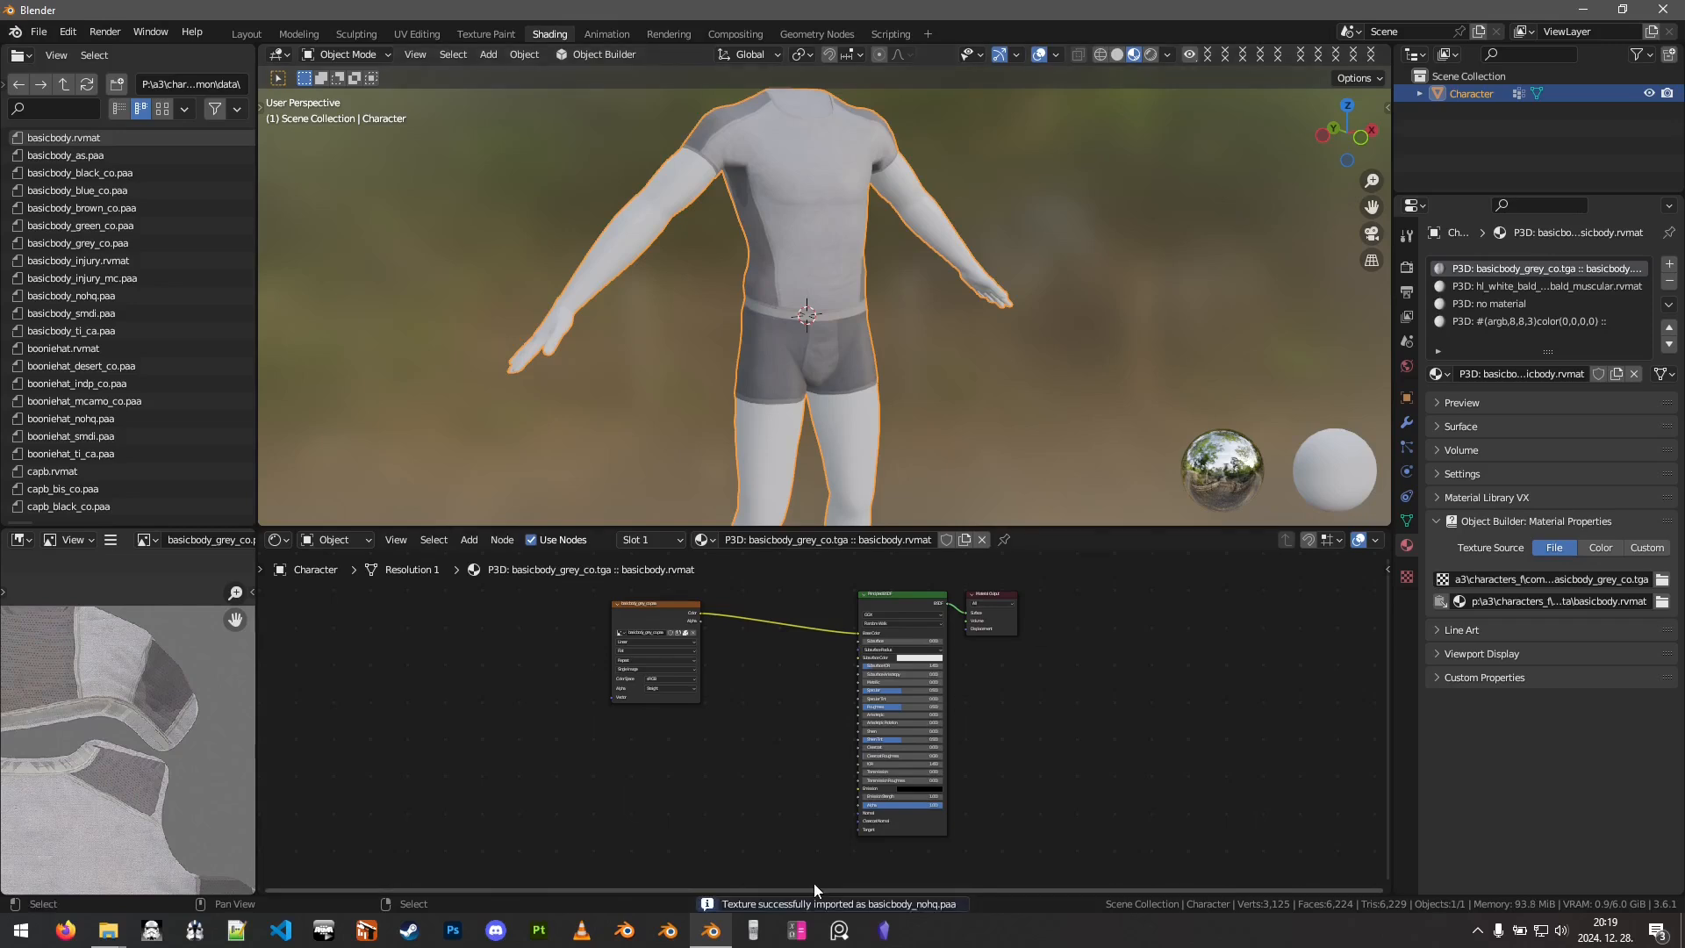
Duplicate the basicbody_grey_co.paa texture node and place the copy below the original.
{"action": "scroll", "coordinate": [809, 683], "scroll_direction": "up", "scroll_amount": 2}
{"action": "scroll", "coordinate": [763, 692], "scroll_direction": "down", "scroll_amount": 3}
{"action": "scroll", "coordinate": [729, 654], "scroll_direction": "up", "scroll_amount": 3}
{"action": "middle_click_drag", "start_coordinate": [751, 693], "coordinate": [815, 760]}
{"action": "scroll", "coordinate": [746, 676], "scroll_direction": "down", "scroll_amount": 1}
{"action": "left_click", "coordinate": [718, 644]}
{"action": "key", "text": "shift+d"}
{"action": "left_click", "coordinate": [701, 797]}
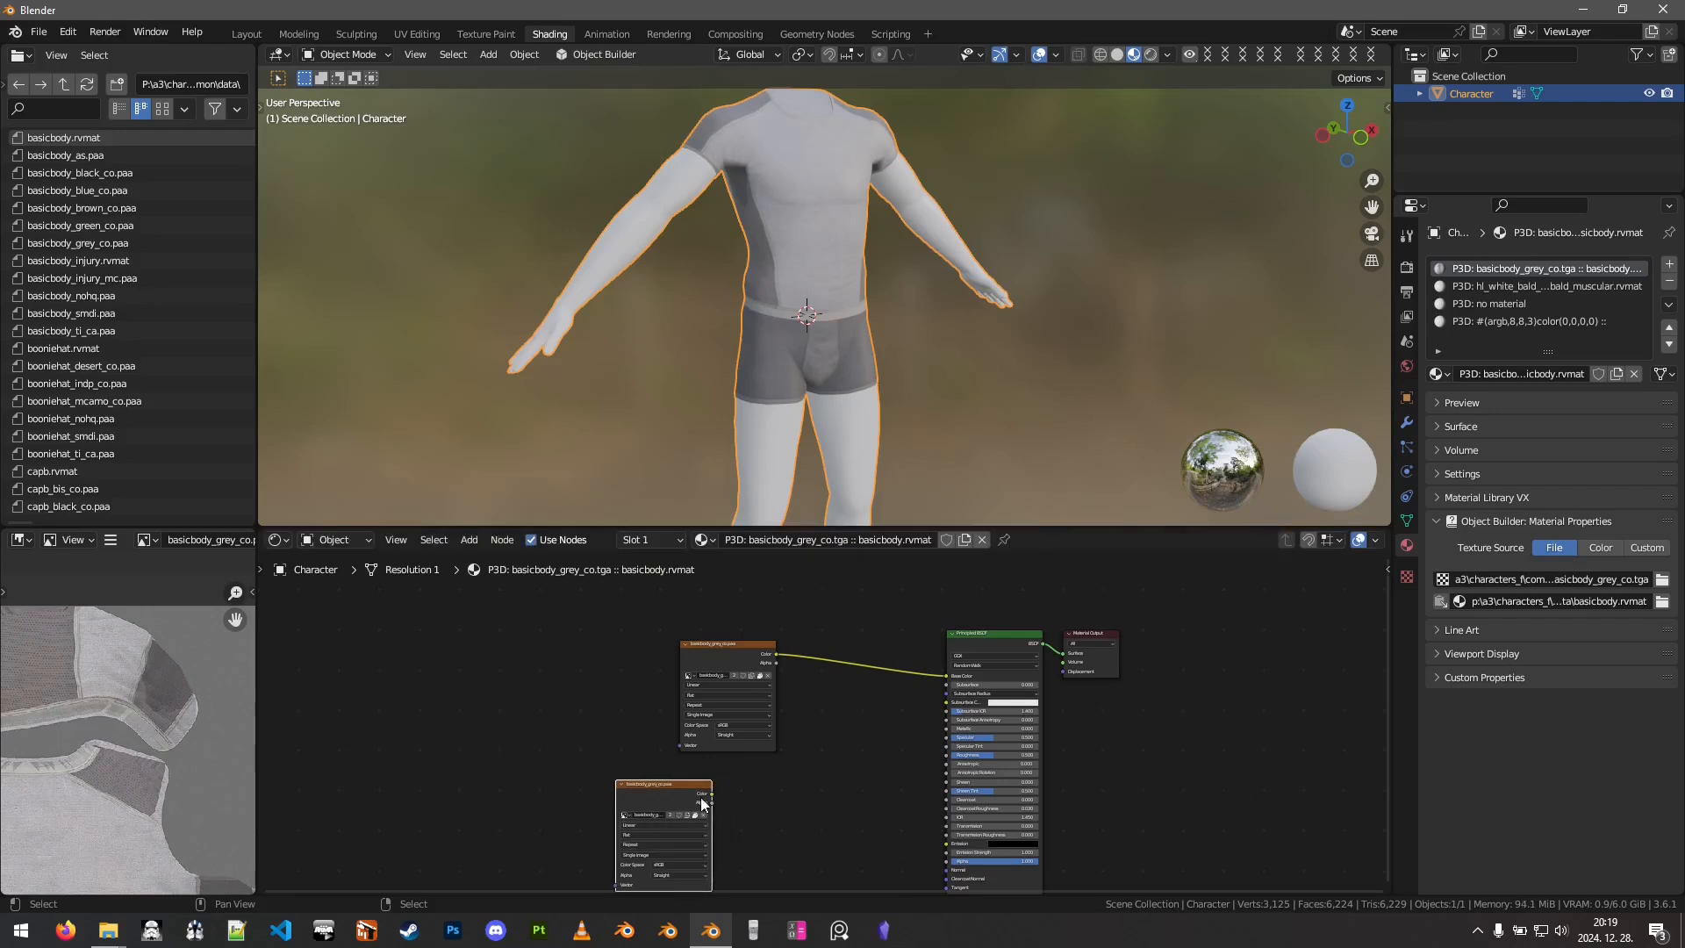
Assign the basicbody_nohq.paa image to the duplicated texture node.
{"action": "scroll", "coordinate": [632, 781], "scroll_direction": "up", "scroll_amount": 4}
{"action": "scroll", "coordinate": [613, 772], "scroll_direction": "up", "scroll_amount": 1}
{"action": "left_click", "coordinate": [595, 754]}
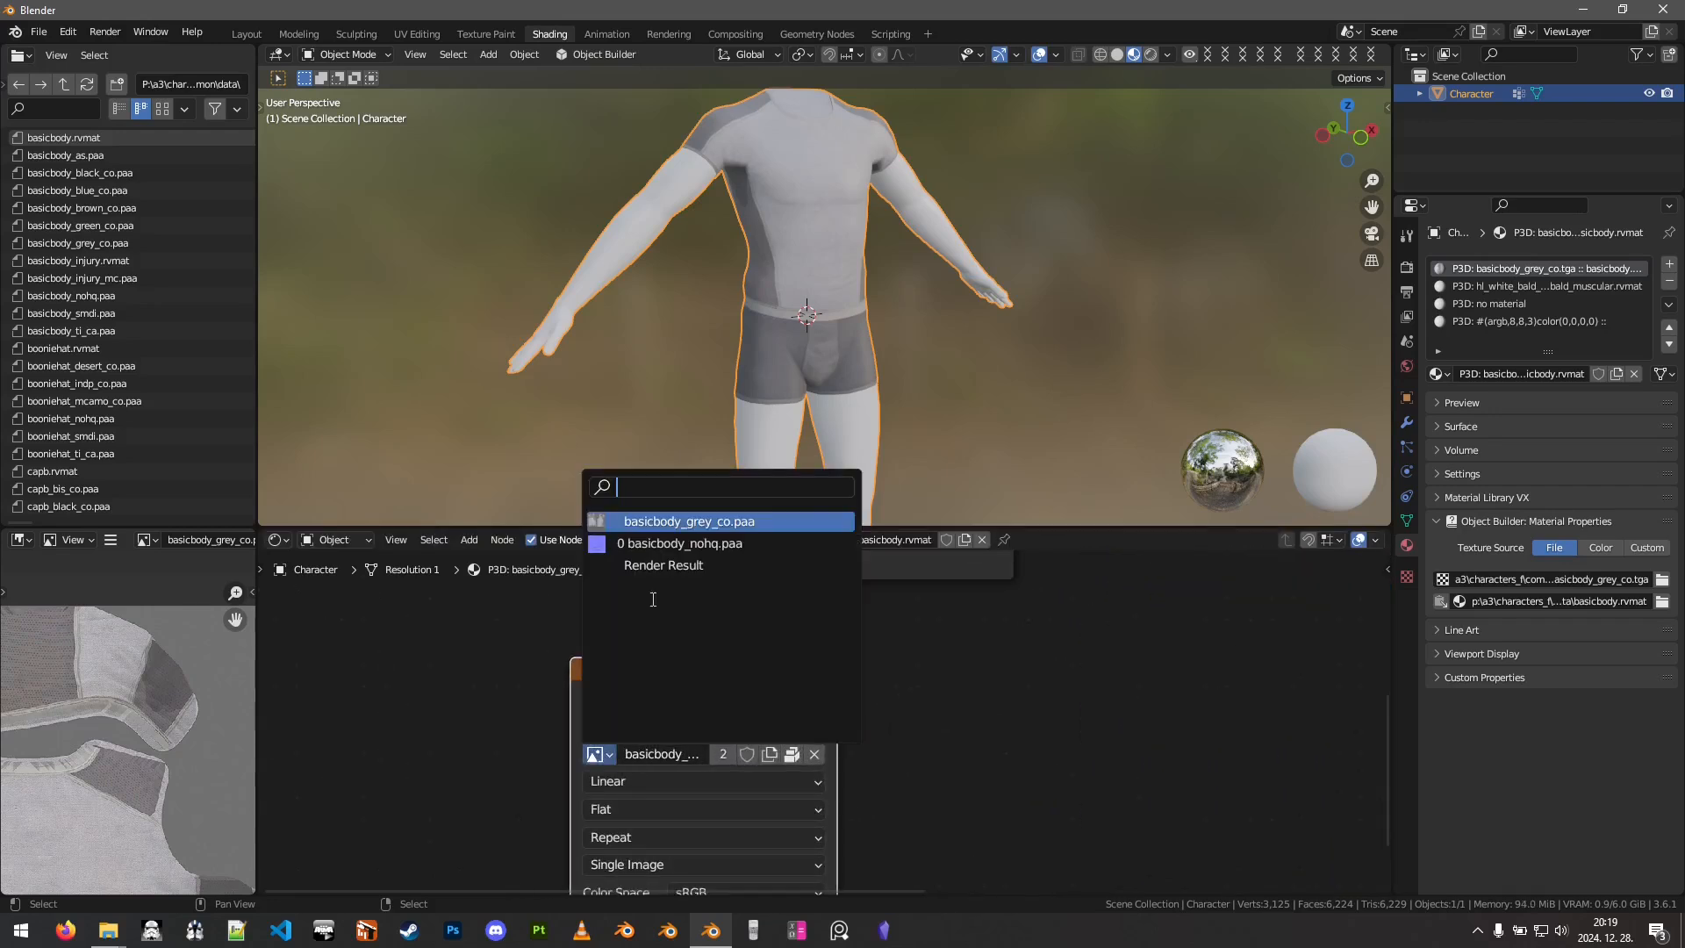
{"action": "left_click", "coordinate": [668, 550]}
Check the basicbody_nohq.paa node's color space and move the node next to the basicbody_grey_co.paa node.
{"action": "scroll", "coordinate": [821, 745], "scroll_direction": "down", "scroll_amount": 2}
{"action": "middle_click_drag", "start_coordinate": [927, 792], "coordinate": [934, 712]}
{"action": "scroll", "coordinate": [845, 732], "scroll_direction": "up", "scroll_amount": 3}
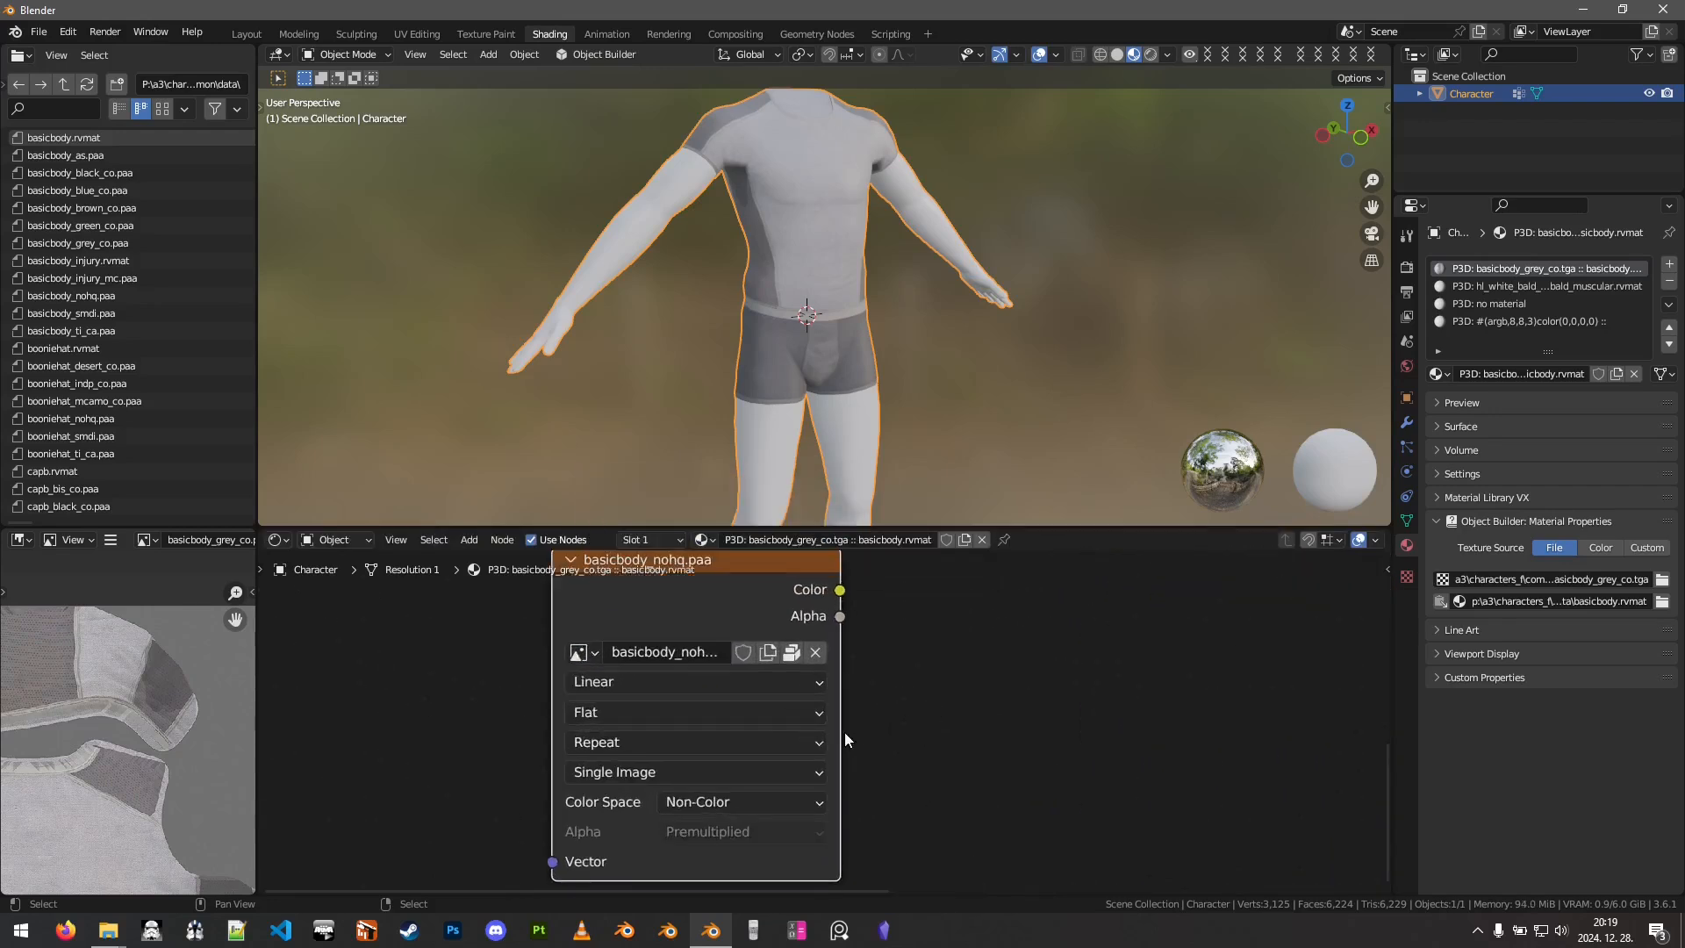
{"action": "scroll", "coordinate": [844, 732], "scroll_direction": "down", "scroll_amount": 1}
{"action": "middle_click_drag", "start_coordinate": [797, 687], "coordinate": [846, 719]}
{"action": "scroll", "coordinate": [855, 727], "scroll_direction": "up", "scroll_amount": 1}
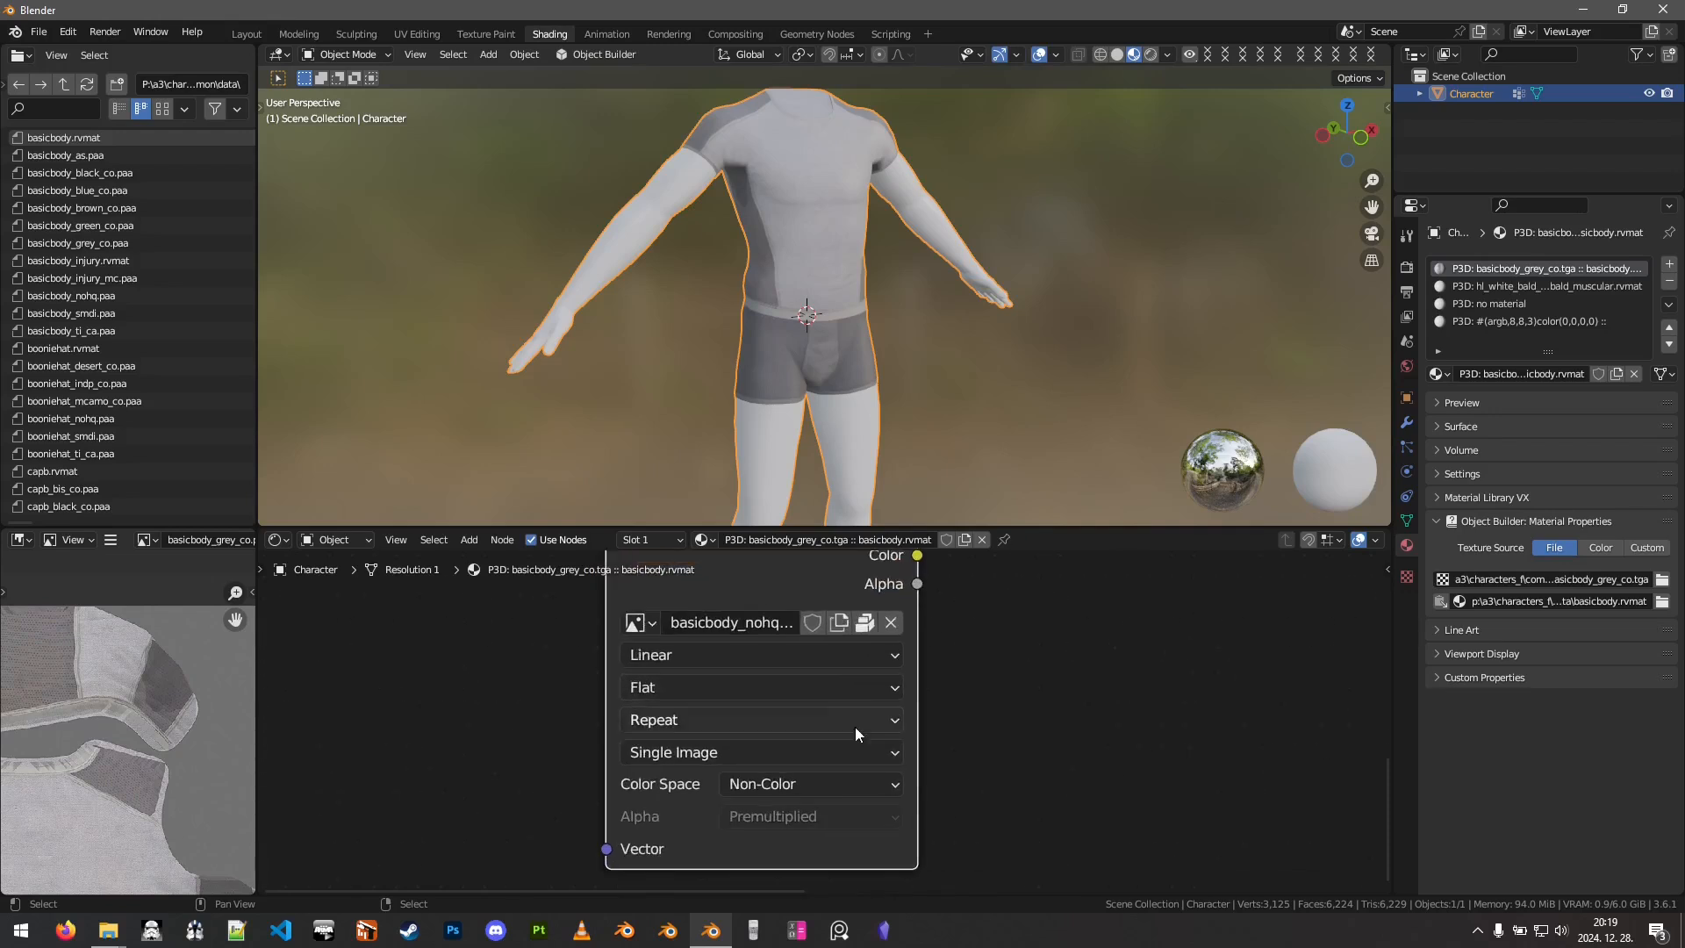
{"action": "scroll", "coordinate": [998, 707], "scroll_direction": "down", "scroll_amount": 1}
{"action": "middle_click_drag", "start_coordinate": [998, 707], "coordinate": [910, 817]}
{"action": "scroll", "coordinate": [846, 676], "scroll_direction": "down", "scroll_amount": 3}
{"action": "middle_click_drag", "start_coordinate": [846, 676], "coordinate": [913, 787]}
{"action": "key", "text": "g"}
{"action": "left_click", "coordinate": [612, 557]}
Compare the color space settings of both texture nodes and view the options available for basicbody_grey_co.paa.
{"action": "middle_click_drag", "start_coordinate": [795, 689], "coordinate": [768, 741]}
{"action": "scroll", "coordinate": [769, 741], "scroll_direction": "up", "scroll_amount": 3}
{"action": "middle_click_drag", "start_coordinate": [743, 637], "coordinate": [701, 753]}
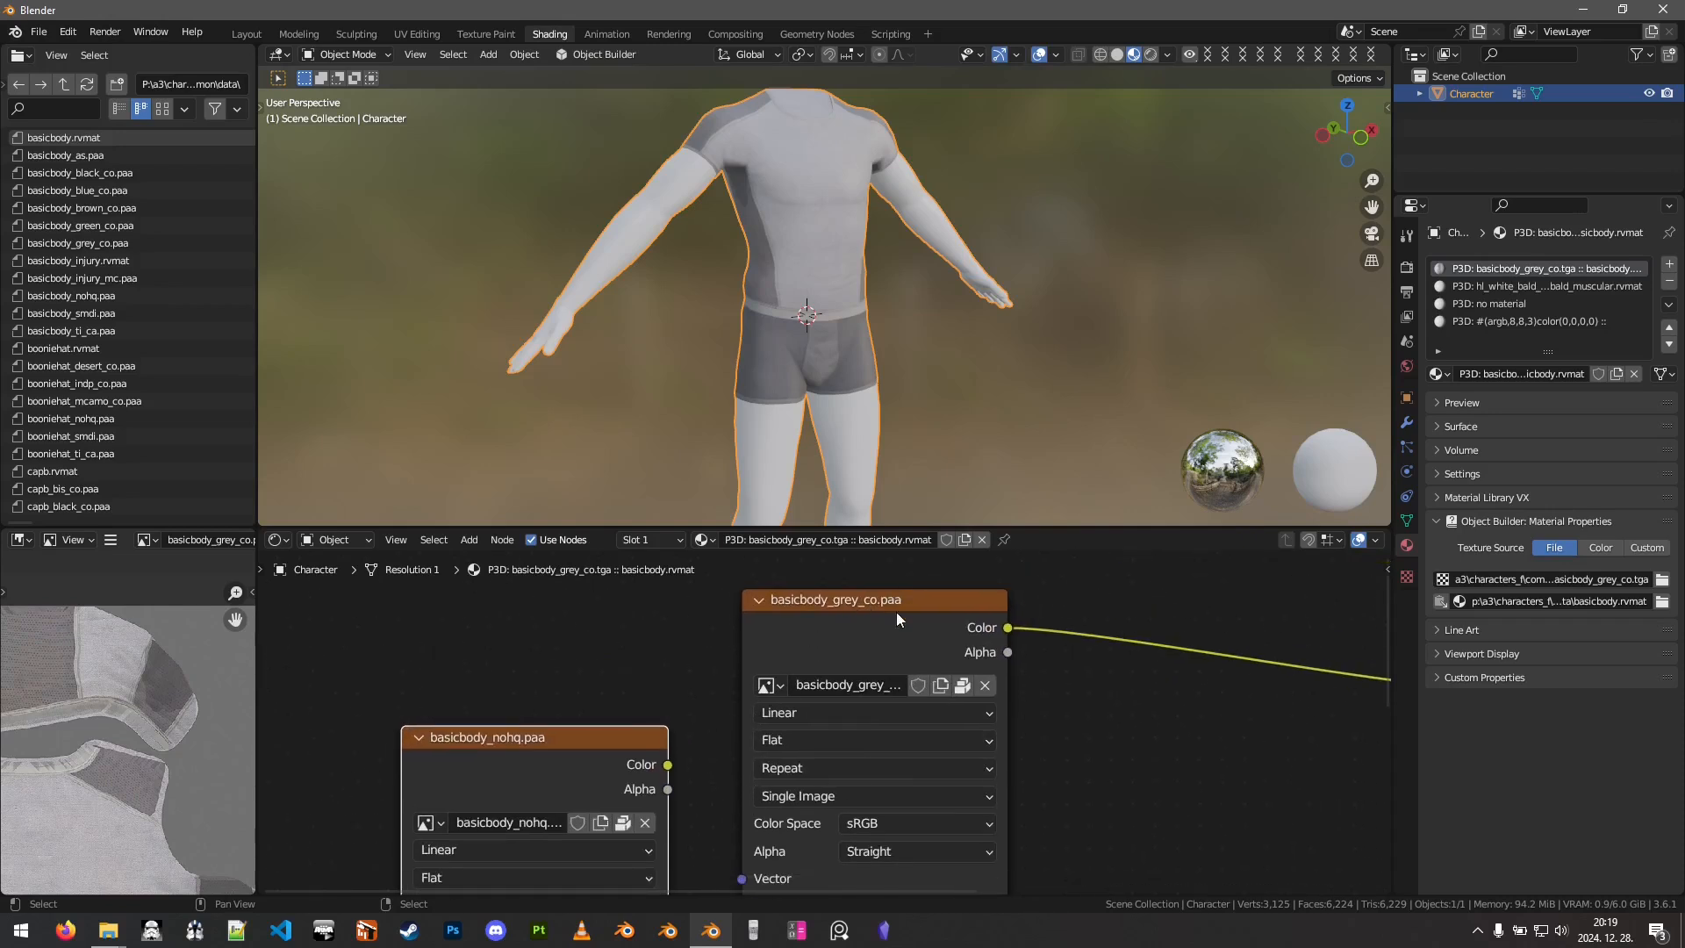
{"action": "middle_click_drag", "start_coordinate": [925, 809], "coordinate": [878, 686]}
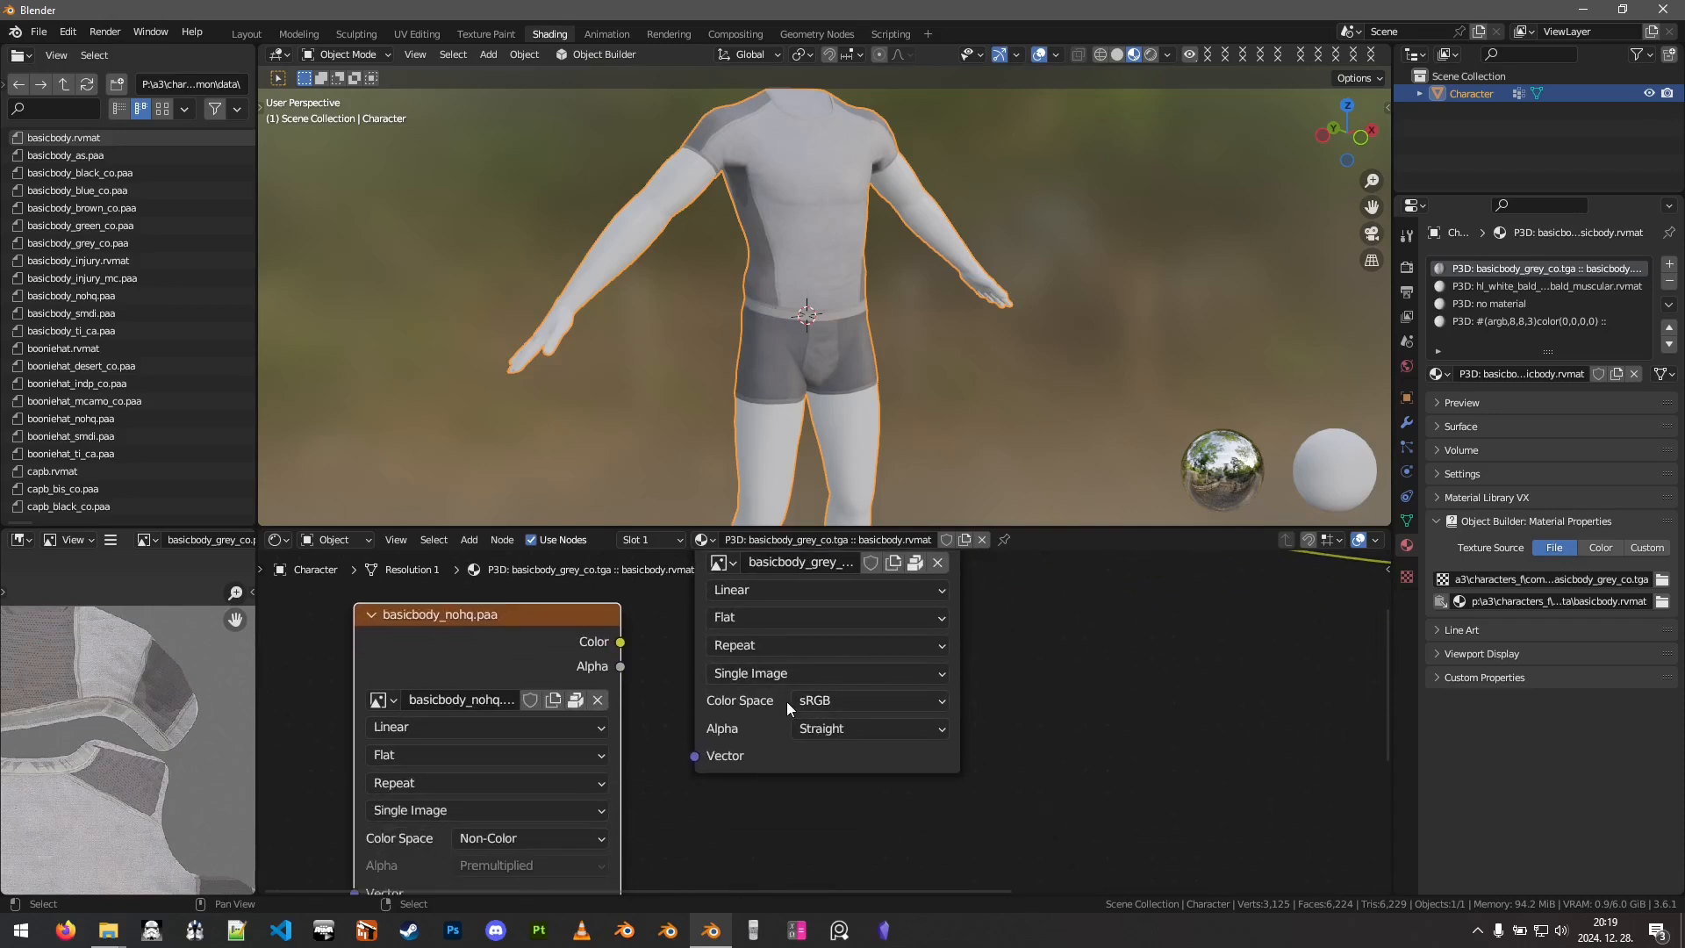
{"action": "left_click", "coordinate": [918, 702]}
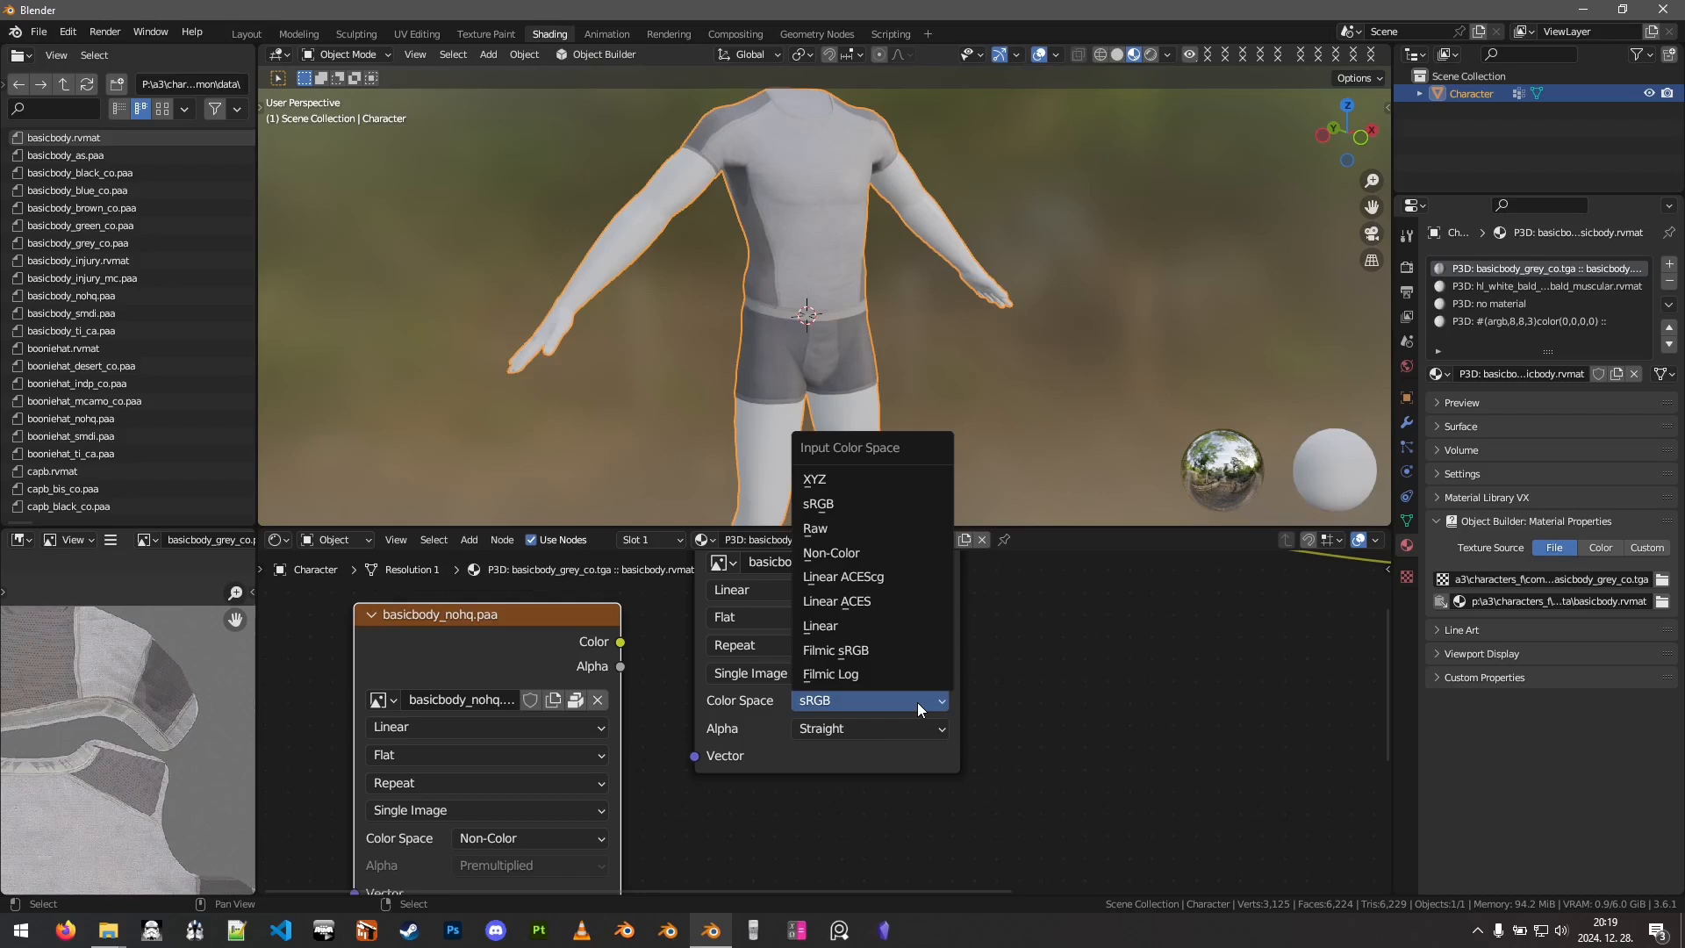
{"action": "left_click", "coordinate": [918, 702]}
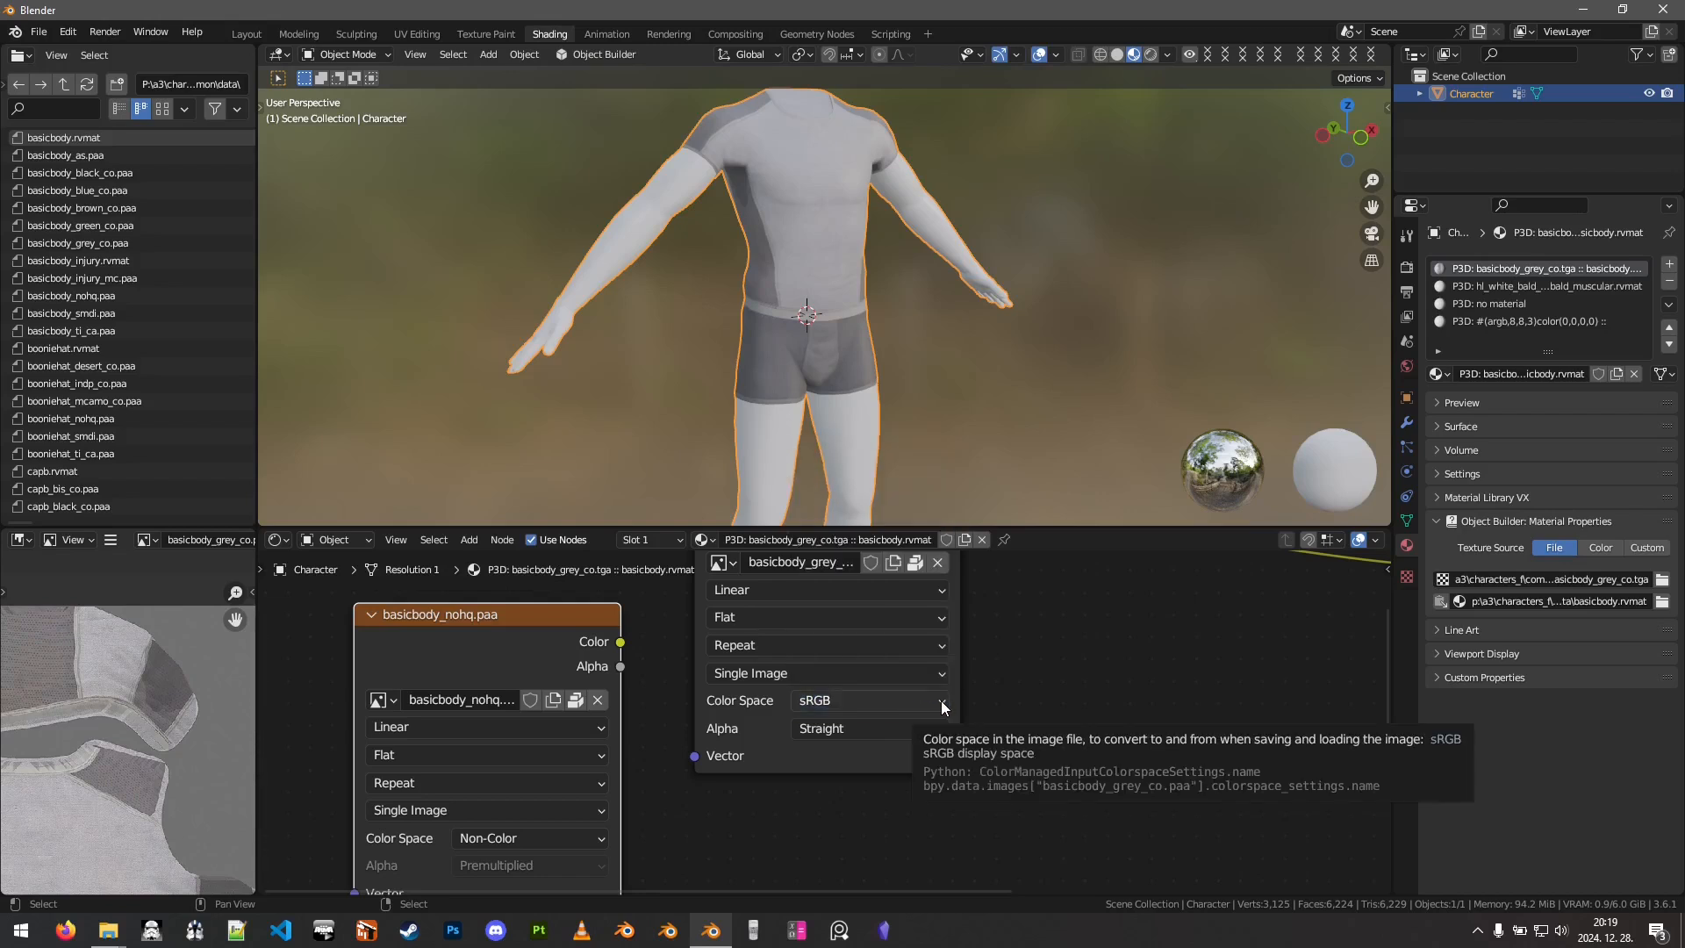
Connect the basicbody_nohq.paa node's Color output to the shader's Normal input and inspect the shirt up close.
{"action": "middle_click_drag", "start_coordinate": [744, 802], "coordinate": [877, 725]}
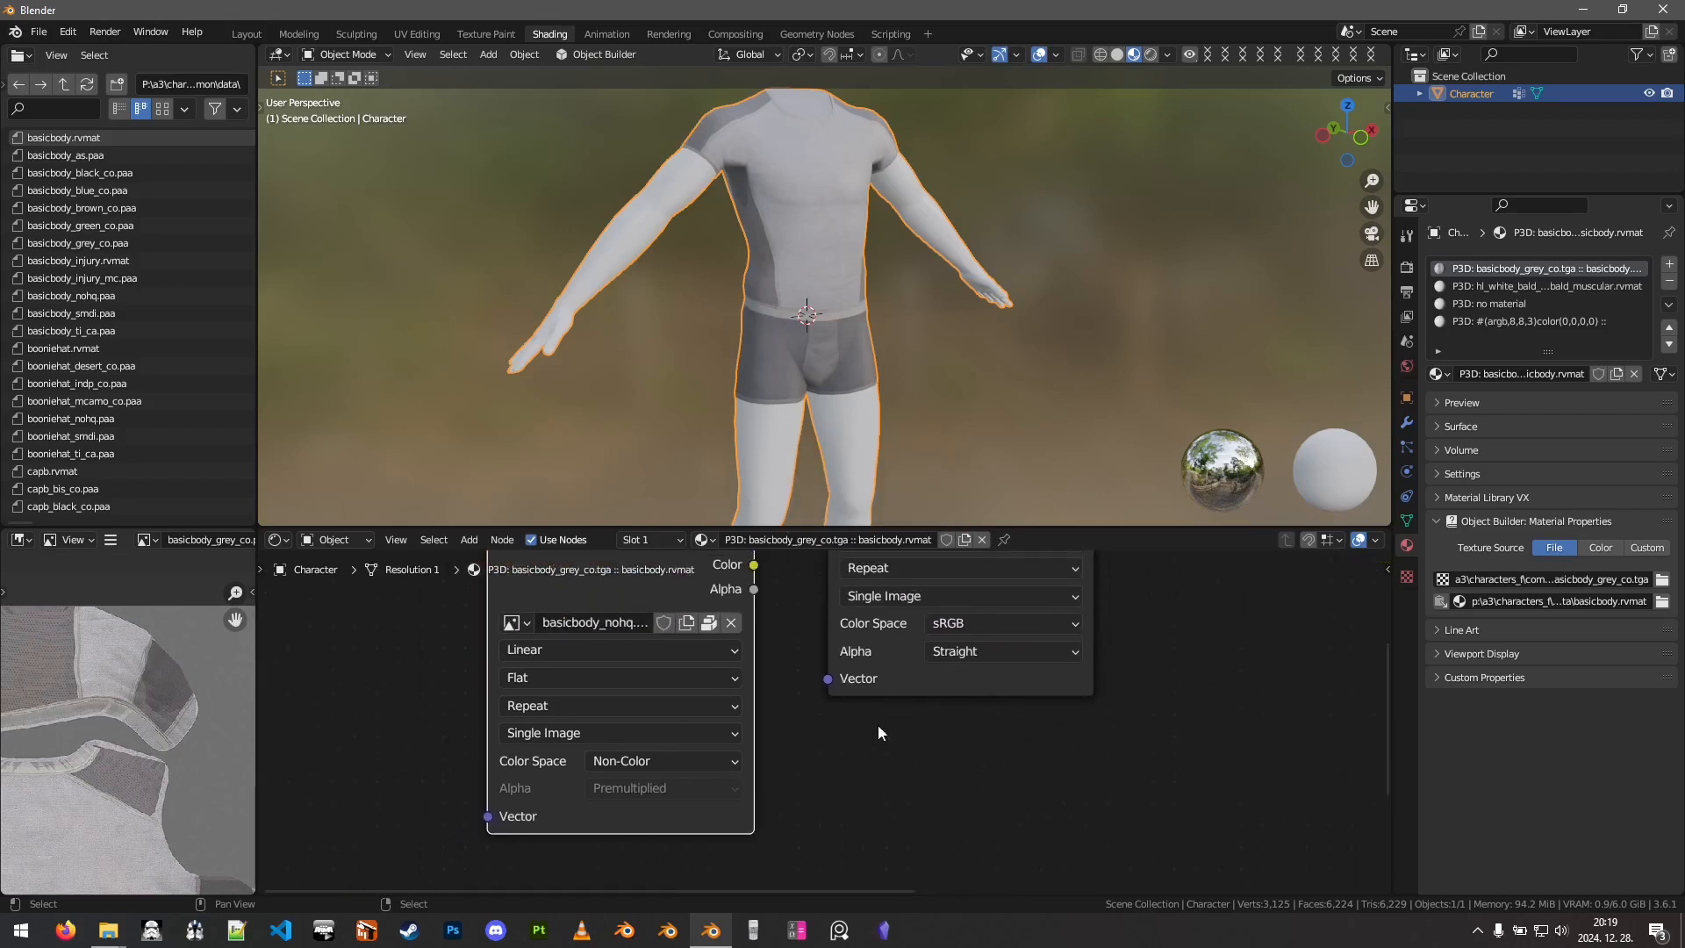
{"action": "middle_click_drag", "start_coordinate": [764, 738], "coordinate": [795, 731]}
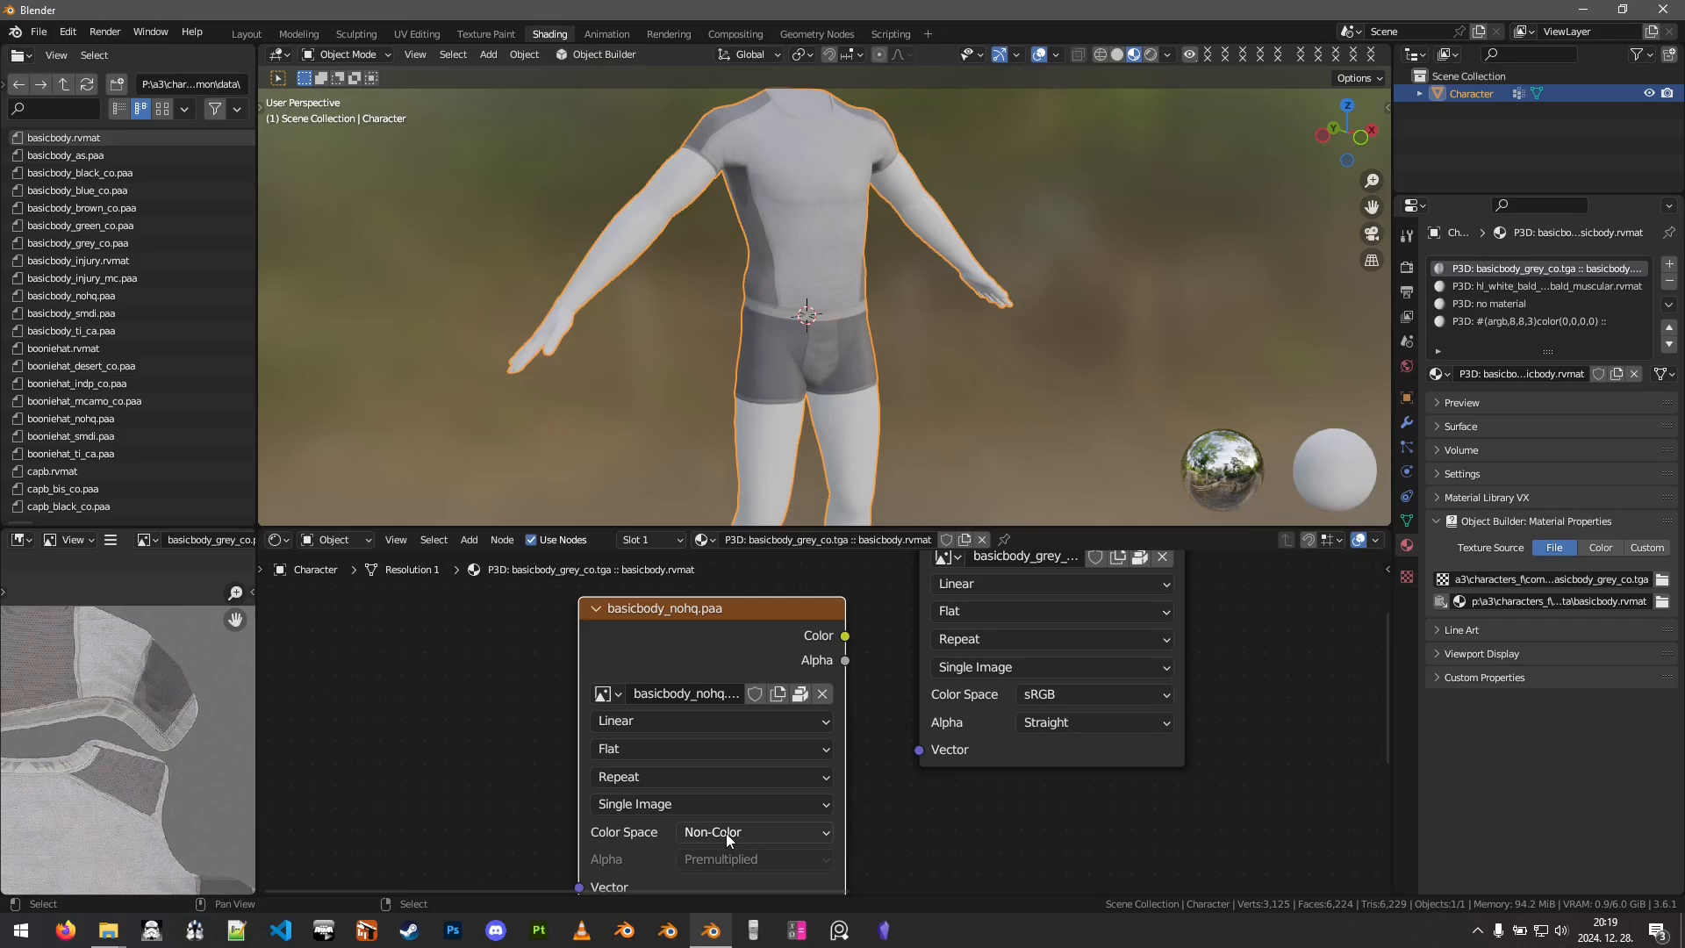
{"action": "scroll", "coordinate": [869, 807], "scroll_direction": "down", "scroll_amount": 4}
{"action": "middle_click_drag", "start_coordinate": [941, 827], "coordinate": [851, 695]}
{"action": "scroll", "coordinate": [873, 794], "scroll_direction": "down", "scroll_amount": 4}
{"action": "scroll", "coordinate": [873, 794], "scroll_direction": "down", "scroll_amount": 4}
{"action": "left_click_drag", "start_coordinate": [718, 581], "coordinate": [1194, 783]}
{"action": "scroll", "coordinate": [923, 728], "scroll_direction": "up", "scroll_amount": 1}
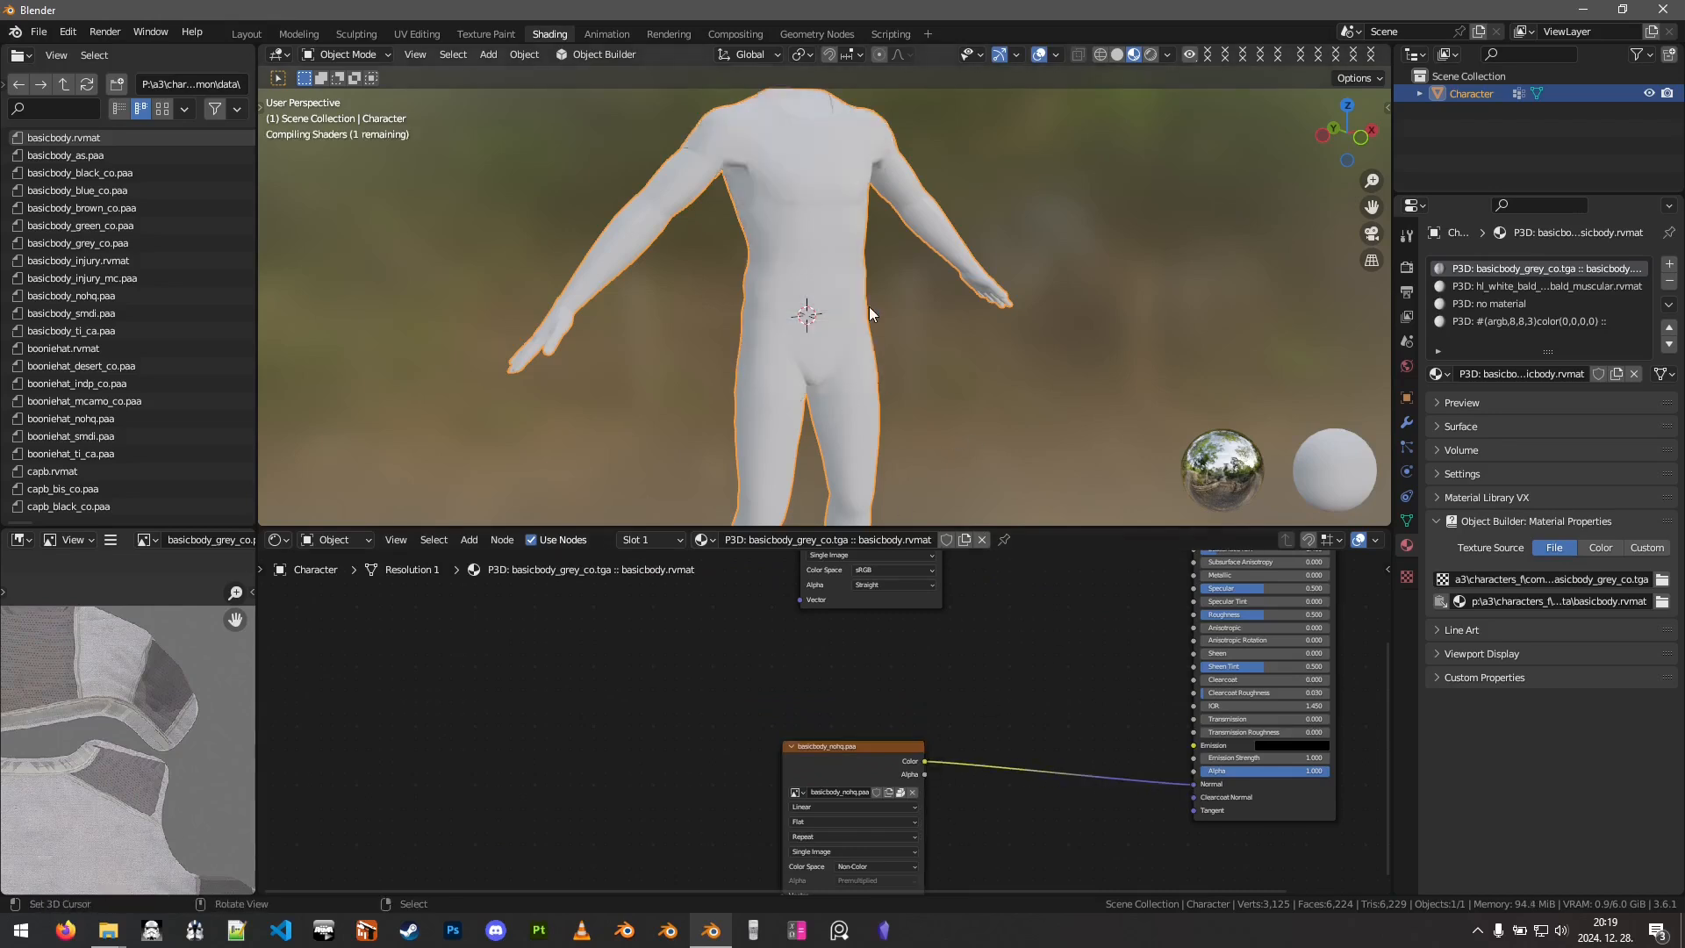
{"action": "scroll", "coordinate": [876, 298], "scroll_direction": "up", "scroll_amount": 5}
{"action": "middle_click_drag", "start_coordinate": [953, 349], "coordinate": [864, 356]}
{"action": "scroll", "coordinate": [876, 755], "scroll_direction": "up", "scroll_amount": 5}
Move the basicbody_nohq.paa node farther from the shader and insert a Separate Color node into its link to Normal.
{"action": "middle_click_drag", "start_coordinate": [877, 755], "coordinate": [655, 693]}
{"action": "scroll", "coordinate": [615, 712], "scroll_direction": "down", "scroll_amount": 2}
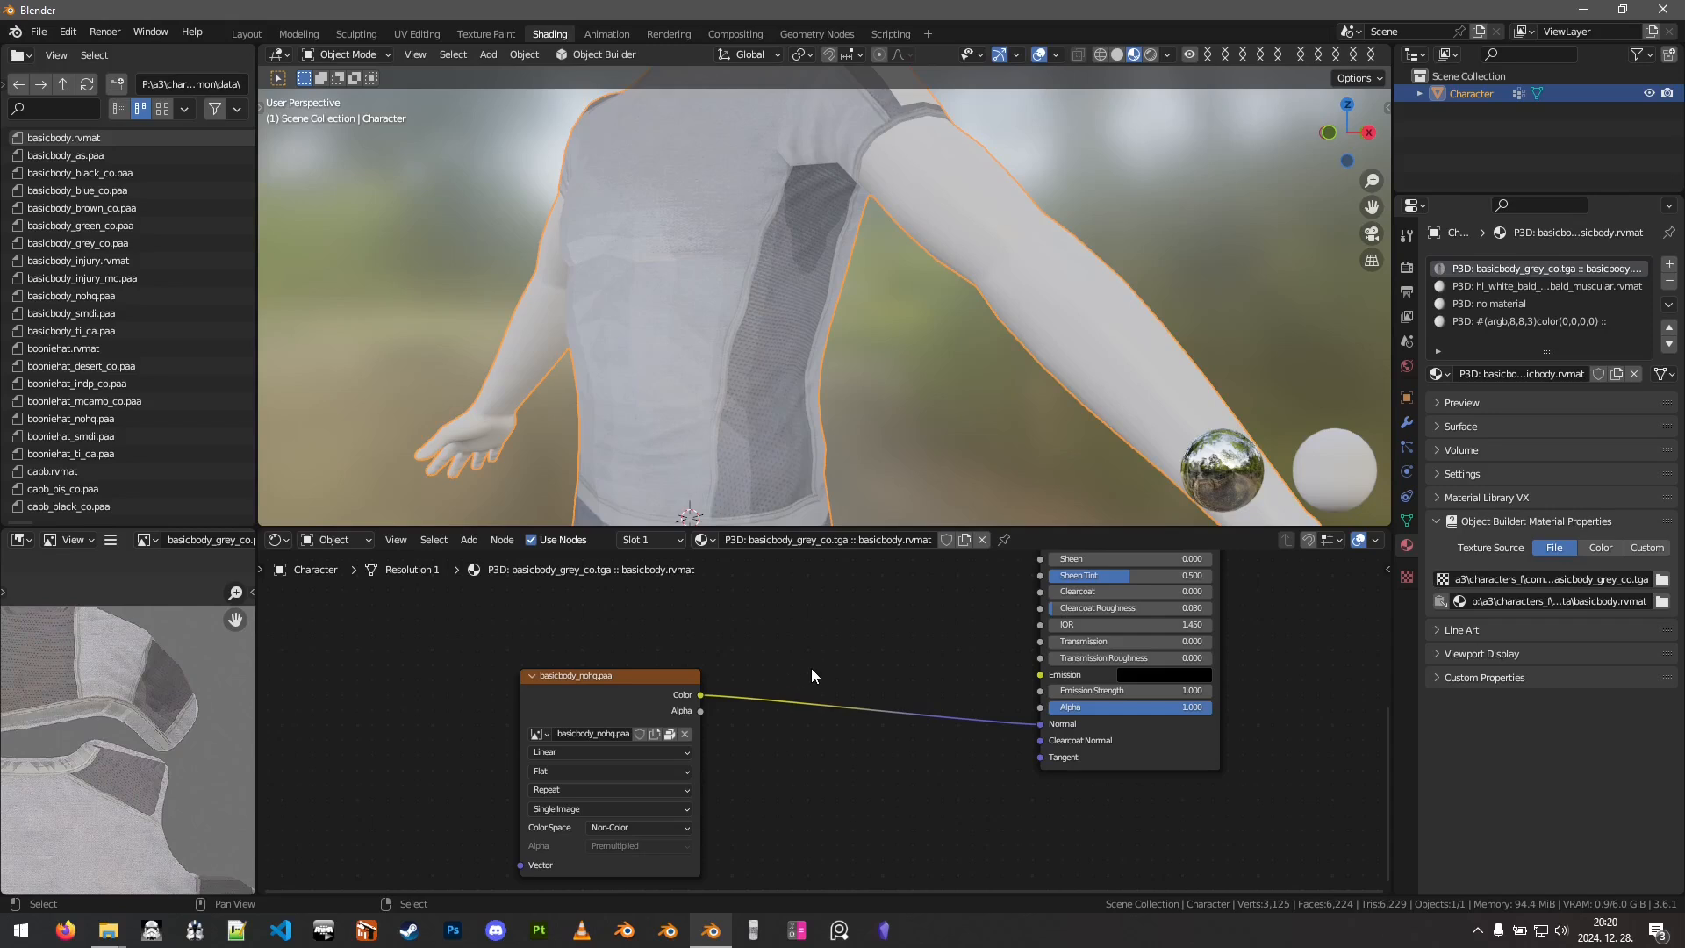
{"action": "middle_click_drag", "start_coordinate": [814, 671], "coordinate": [780, 666]}
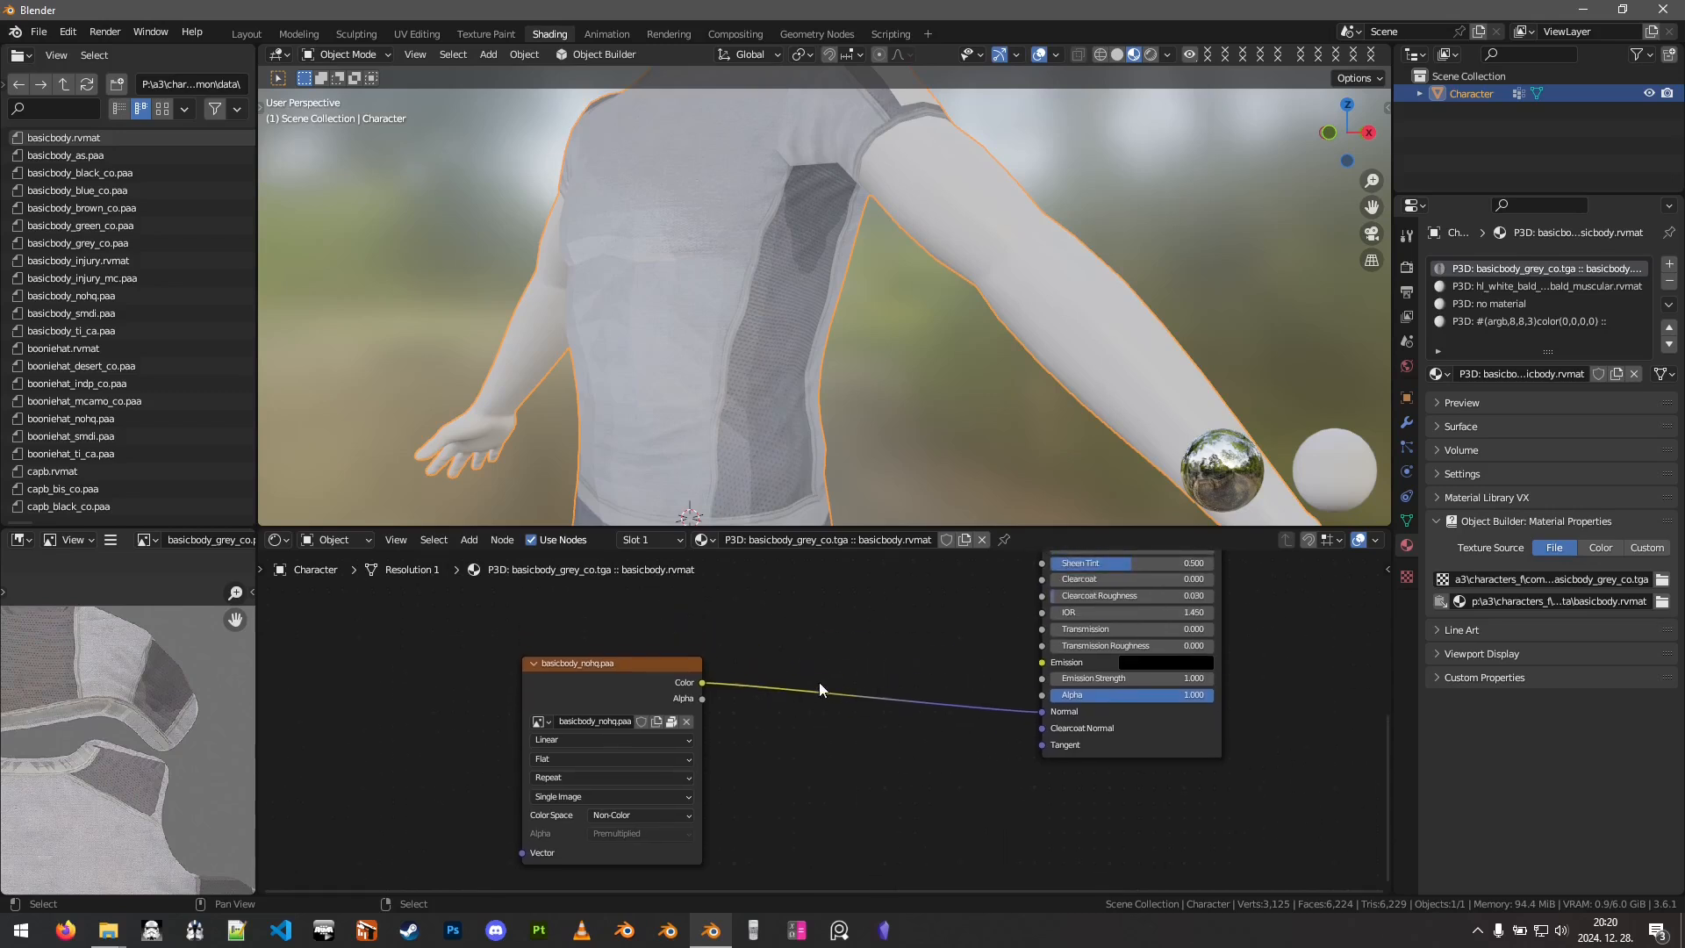
{"action": "left_click_drag", "start_coordinate": [625, 674], "coordinate": [483, 682]}
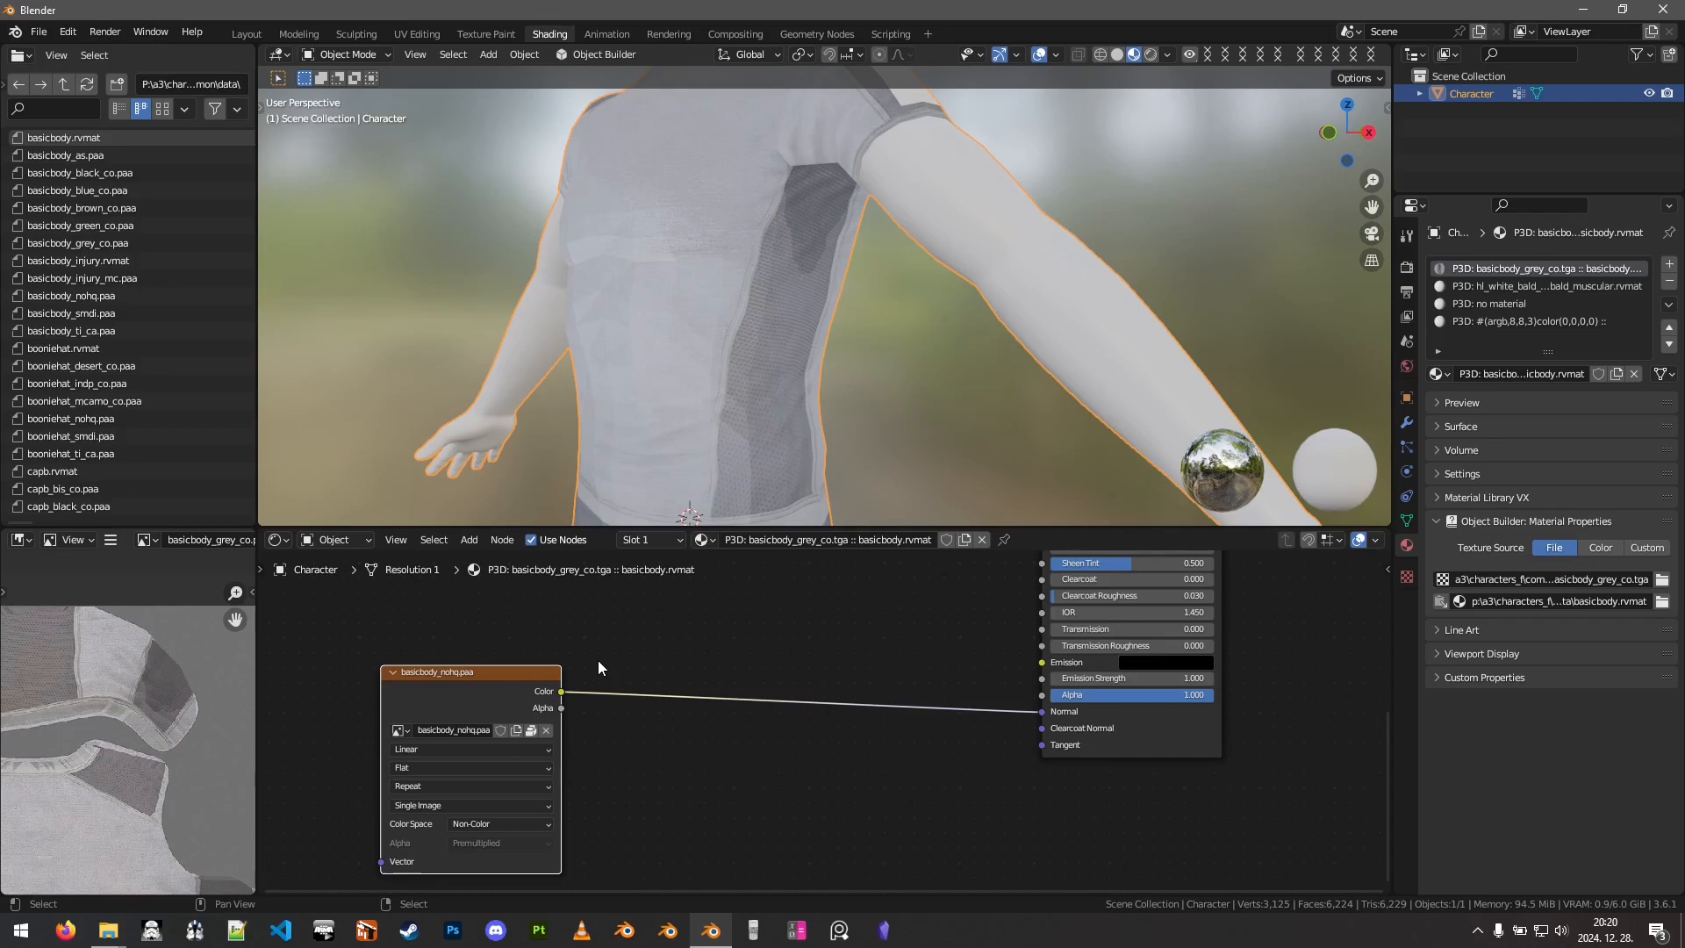
{"action": "scroll", "coordinate": [598, 660], "scroll_direction": "down", "scroll_amount": 1}
{"action": "key", "text": "shift+a"}
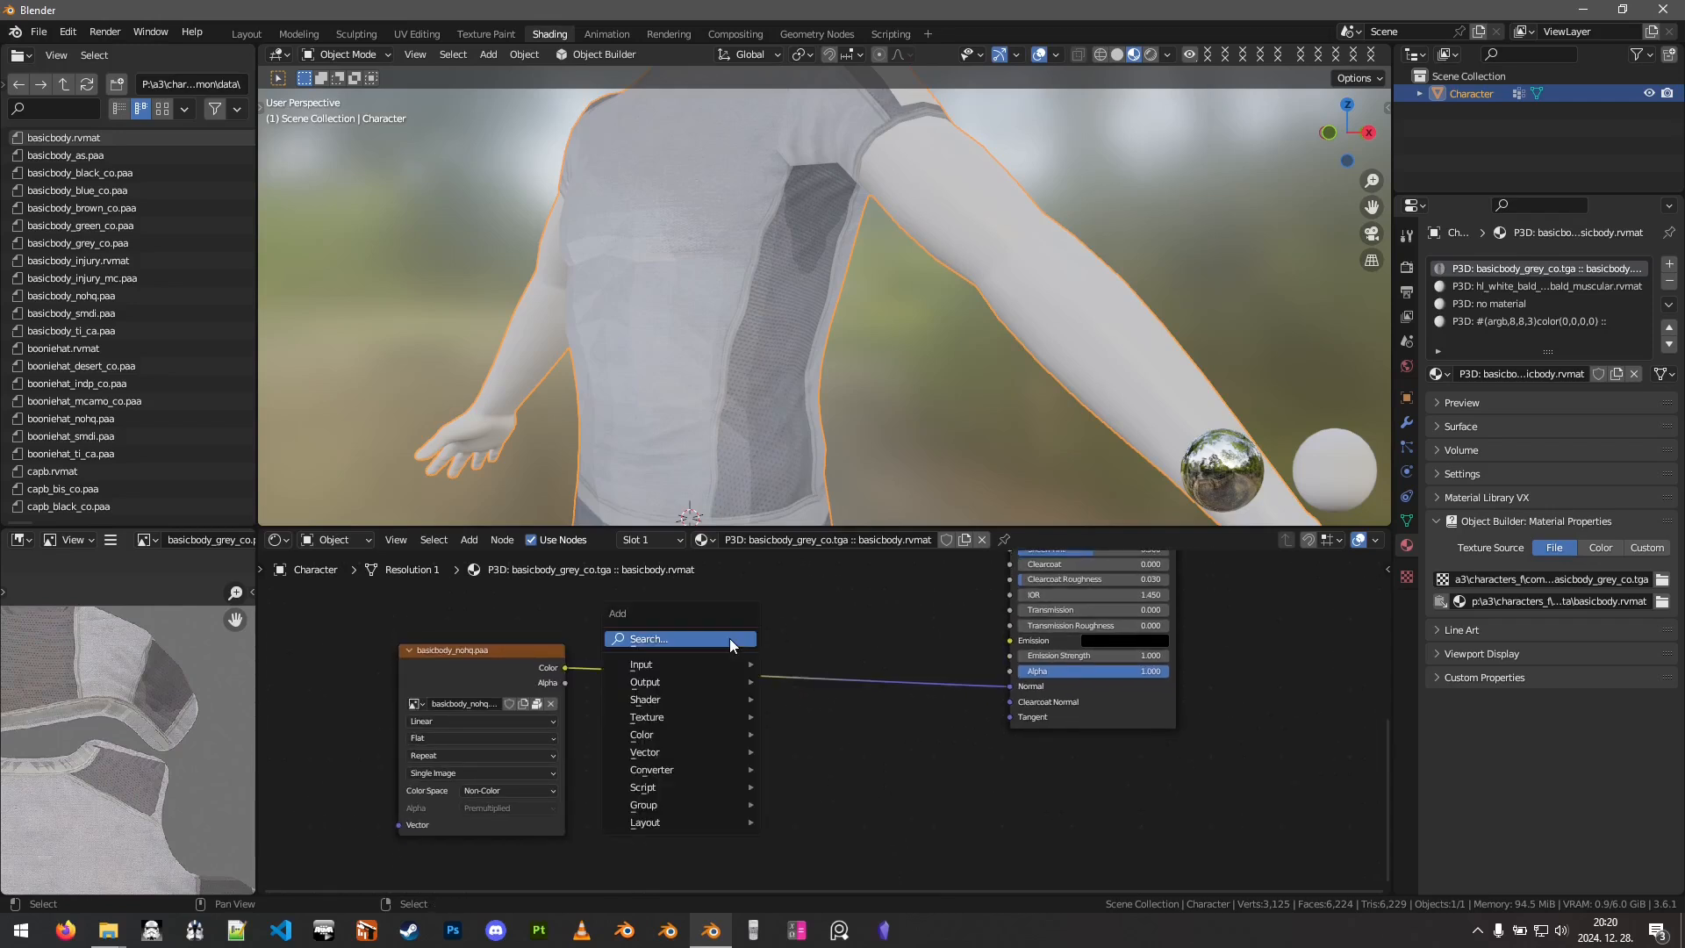
{"action": "left_click", "coordinate": [729, 639]}
{"action": "type", "text": "separa"}
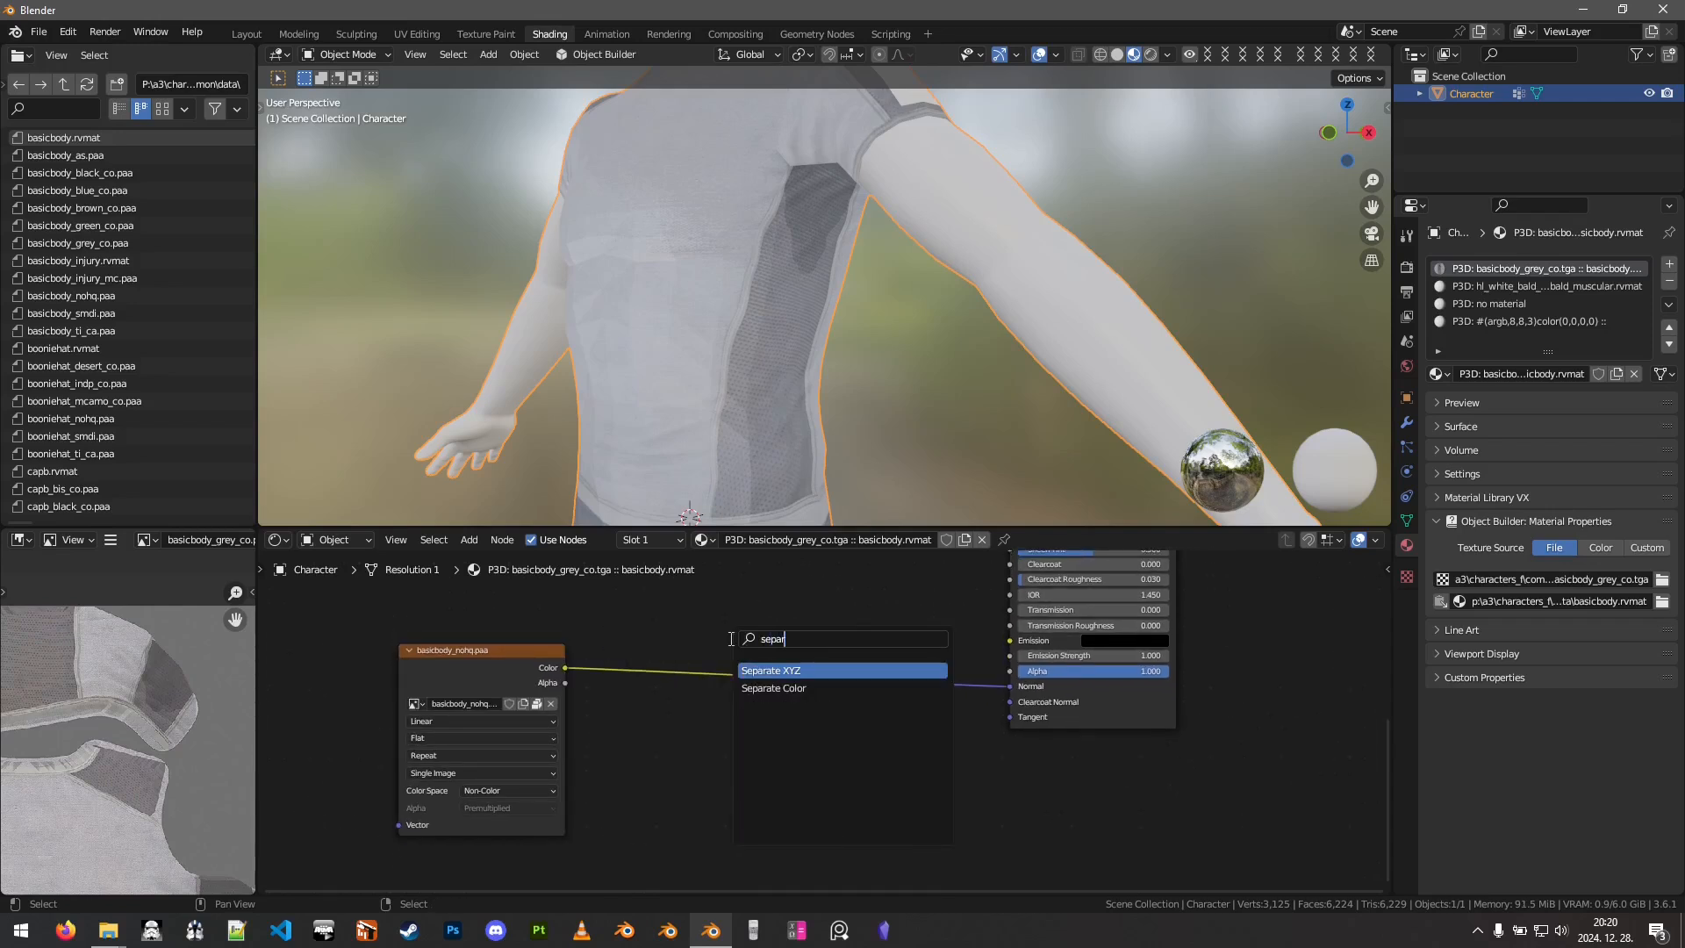
{"action": "key", "text": "Return"}
{"action": "left_click", "coordinate": [656, 625]}
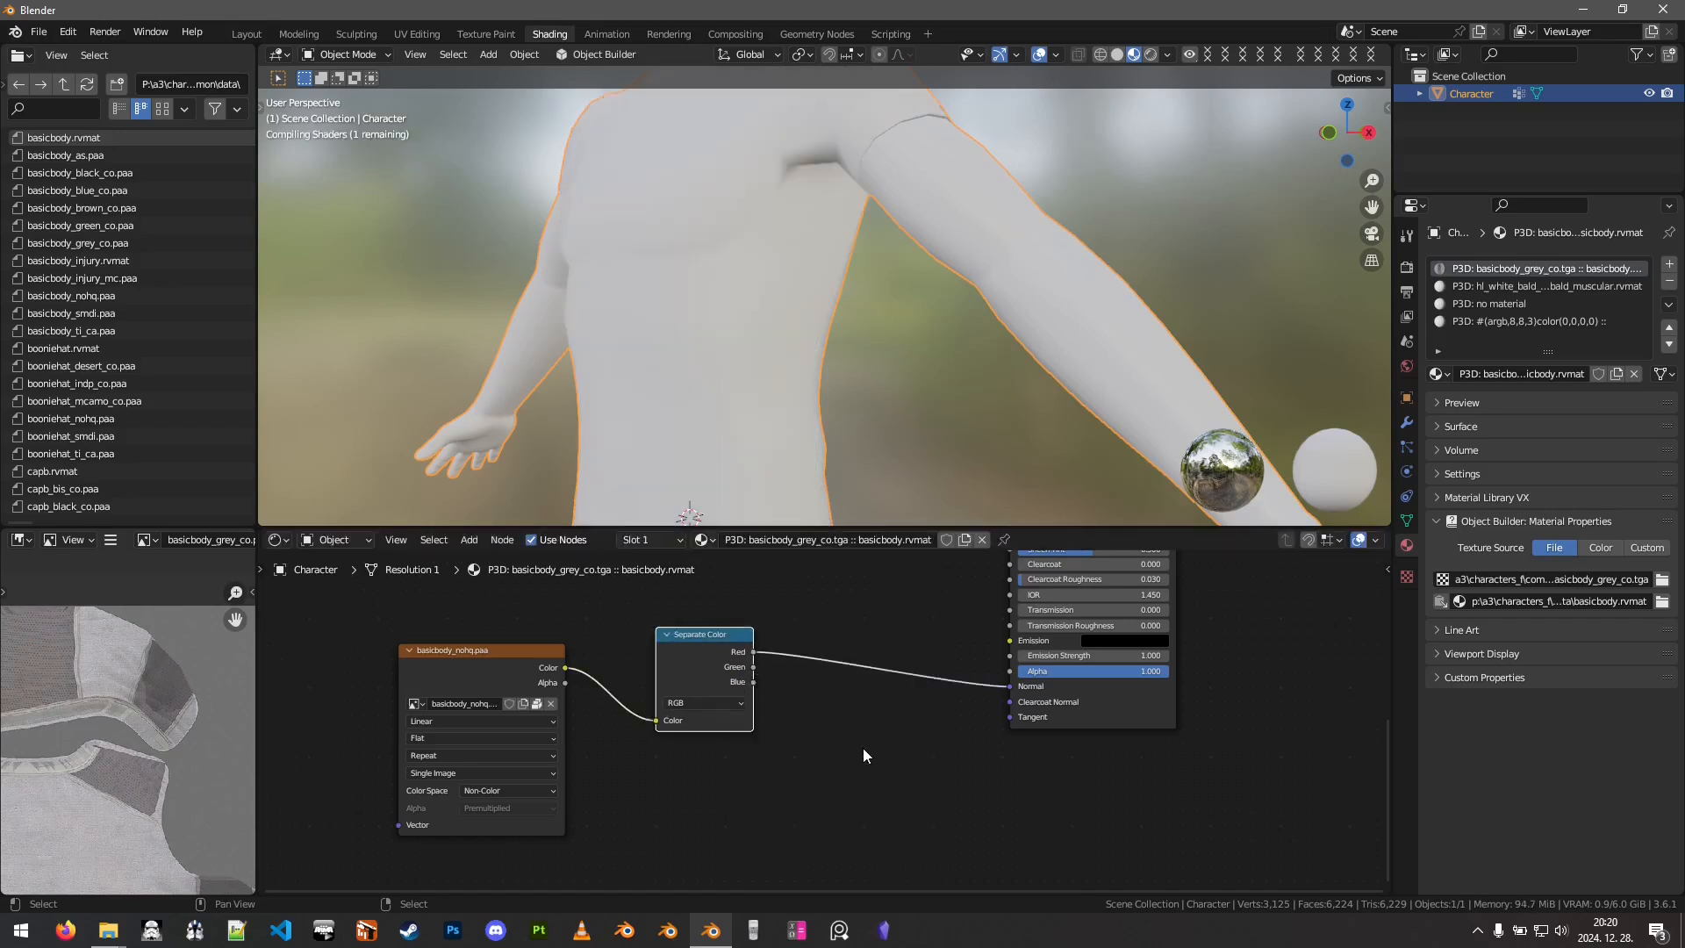
Insert a Combine Color node before the shader's Normal input and link the Separate Color node's Blue output to its Blue input.
{"action": "middle_click_drag", "start_coordinate": [852, 761], "coordinate": [760, 756]}
{"action": "scroll", "coordinate": [760, 753], "scroll_direction": "down", "scroll_amount": 1}
{"action": "left_click", "coordinate": [761, 731]}
{"action": "key", "text": "F3"}
{"action": "type", "text": "combin"}
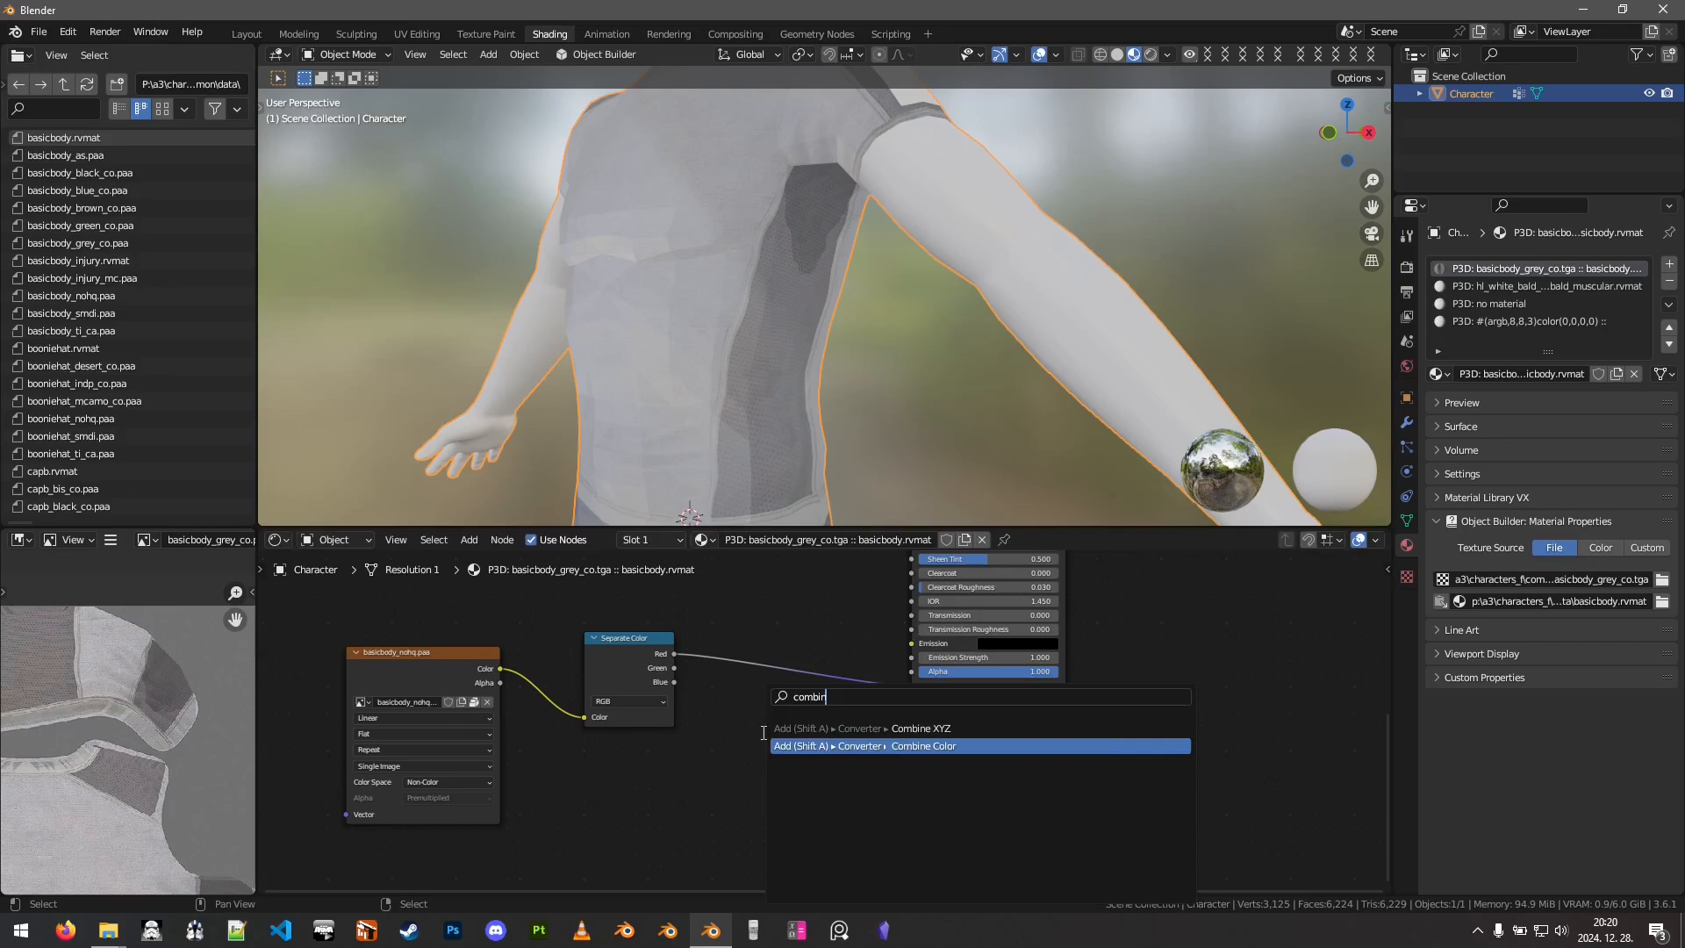
{"action": "left_click", "coordinate": [762, 746]}
{"action": "left_click", "coordinate": [700, 755]}
{"action": "middle_click_drag", "start_coordinate": [700, 748], "coordinate": [684, 753]}
{"action": "left_click_drag", "start_coordinate": [625, 638], "coordinate": [754, 740]}
Space out the texture and Separate Color nodes and route the Green channel through a new Invert Color node into Combine Color.
{"action": "left_click_drag", "start_coordinate": [386, 670], "coordinate": [303, 680]}
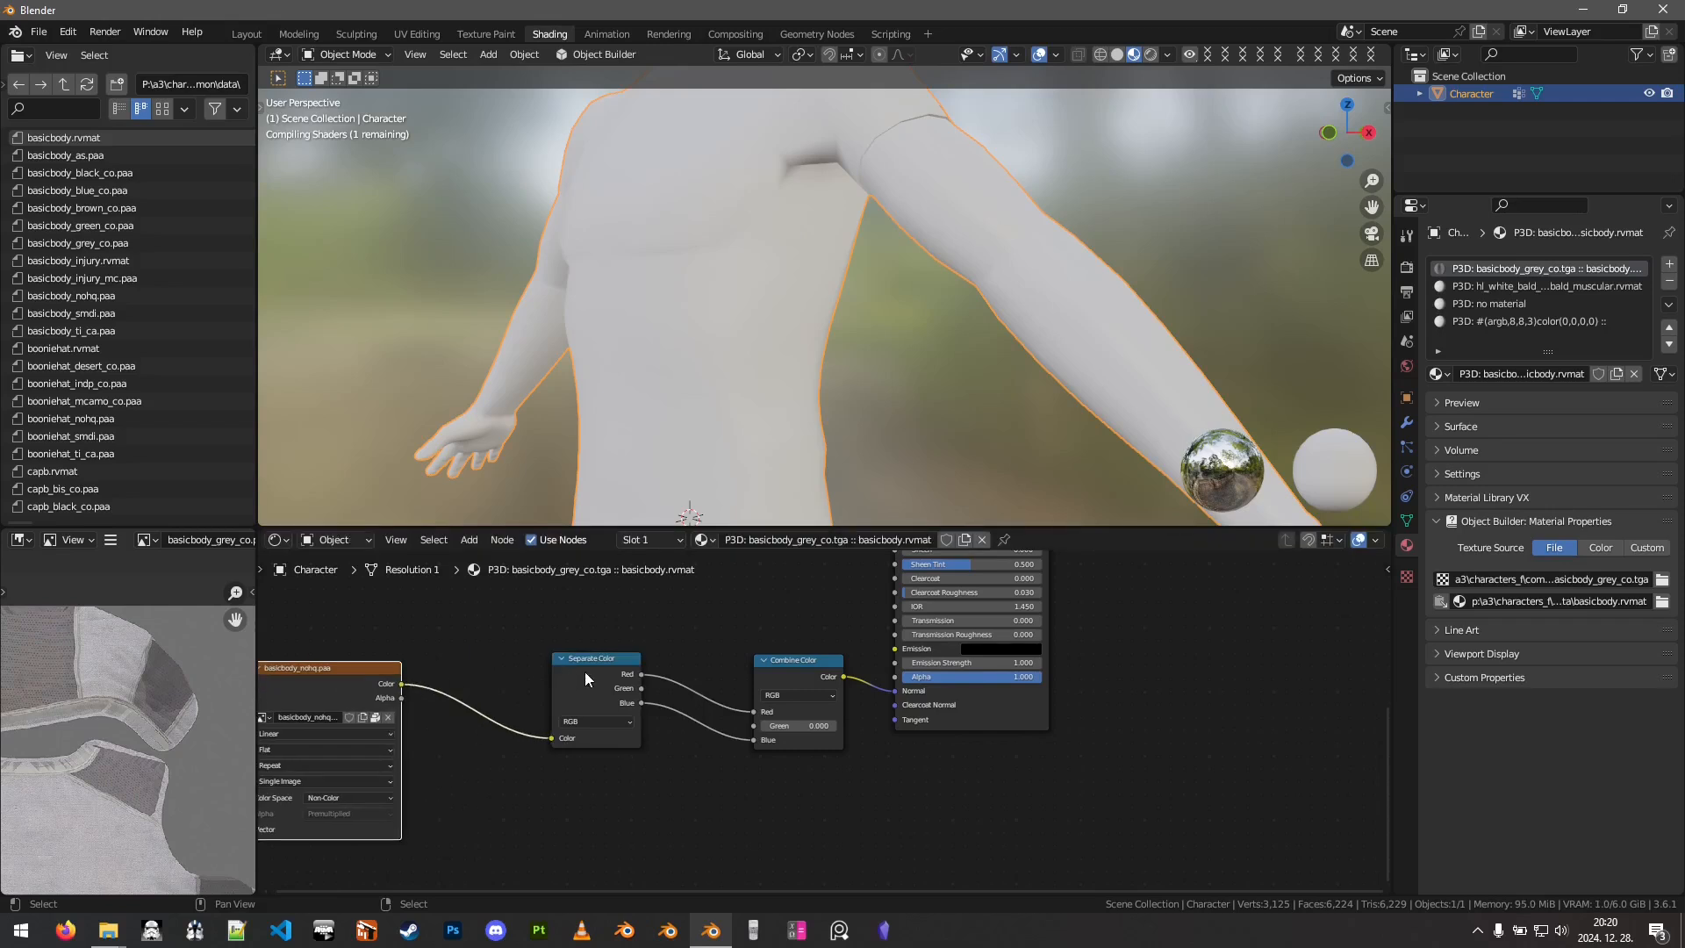
{"action": "left_click_drag", "start_coordinate": [585, 672], "coordinate": [516, 672]}
{"action": "left_click", "coordinate": [588, 751]}
{"action": "key", "text": "shift+a"}
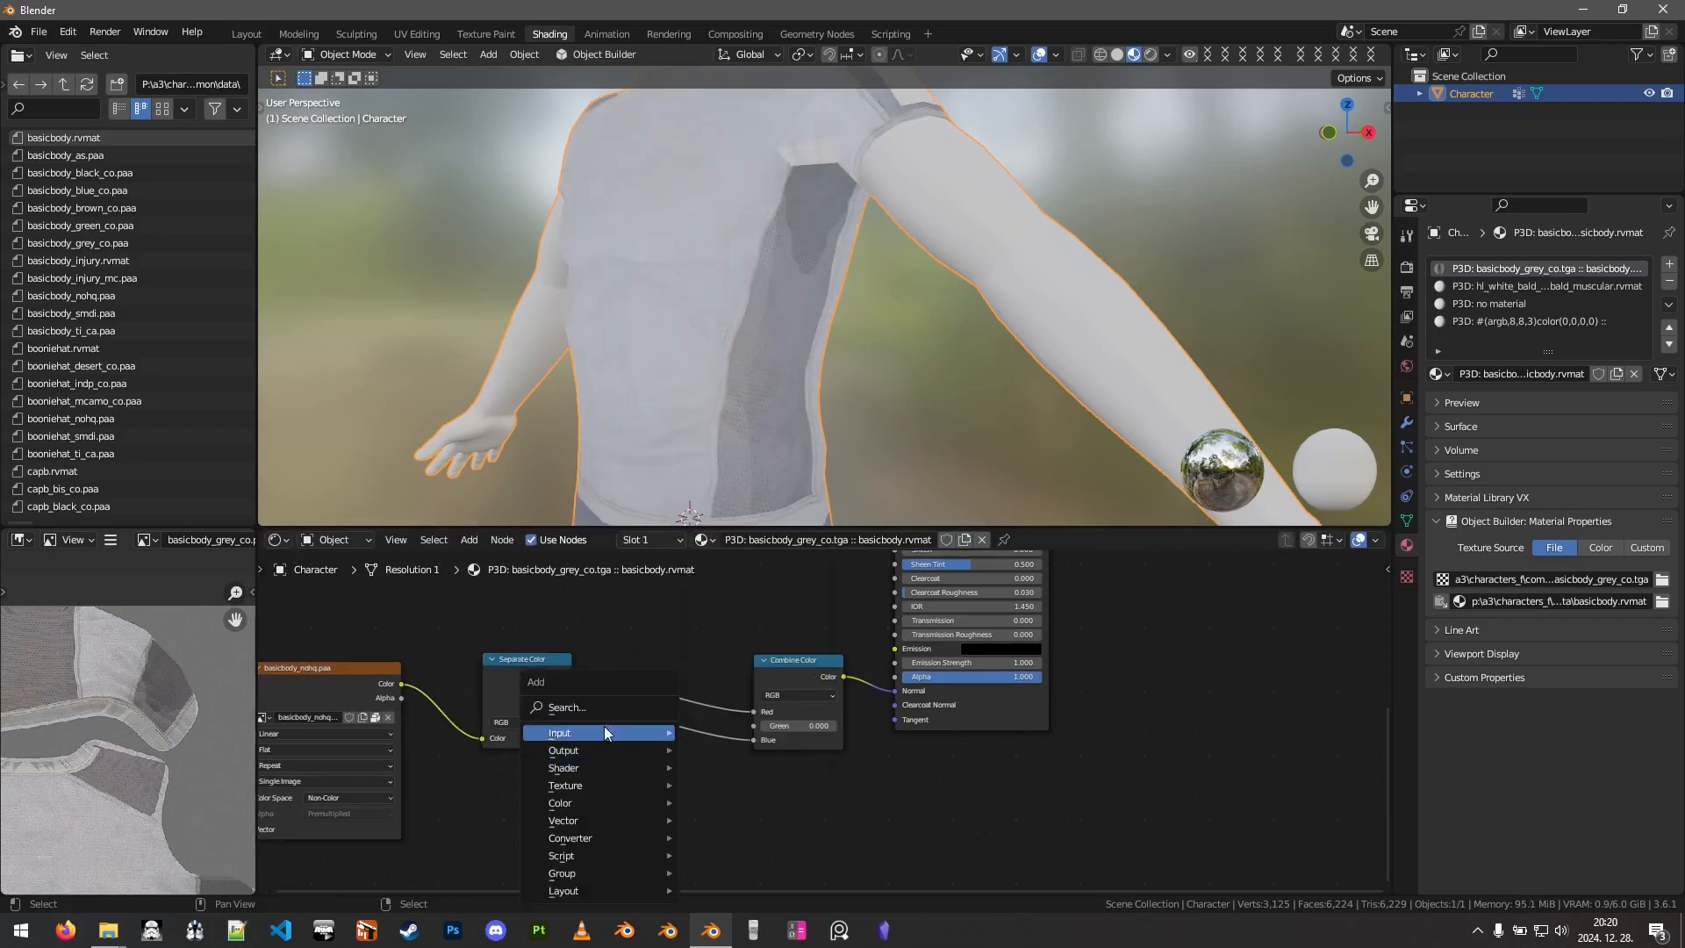
{"action": "type", "text": "inver"}
{"action": "key", "text": "Return"}
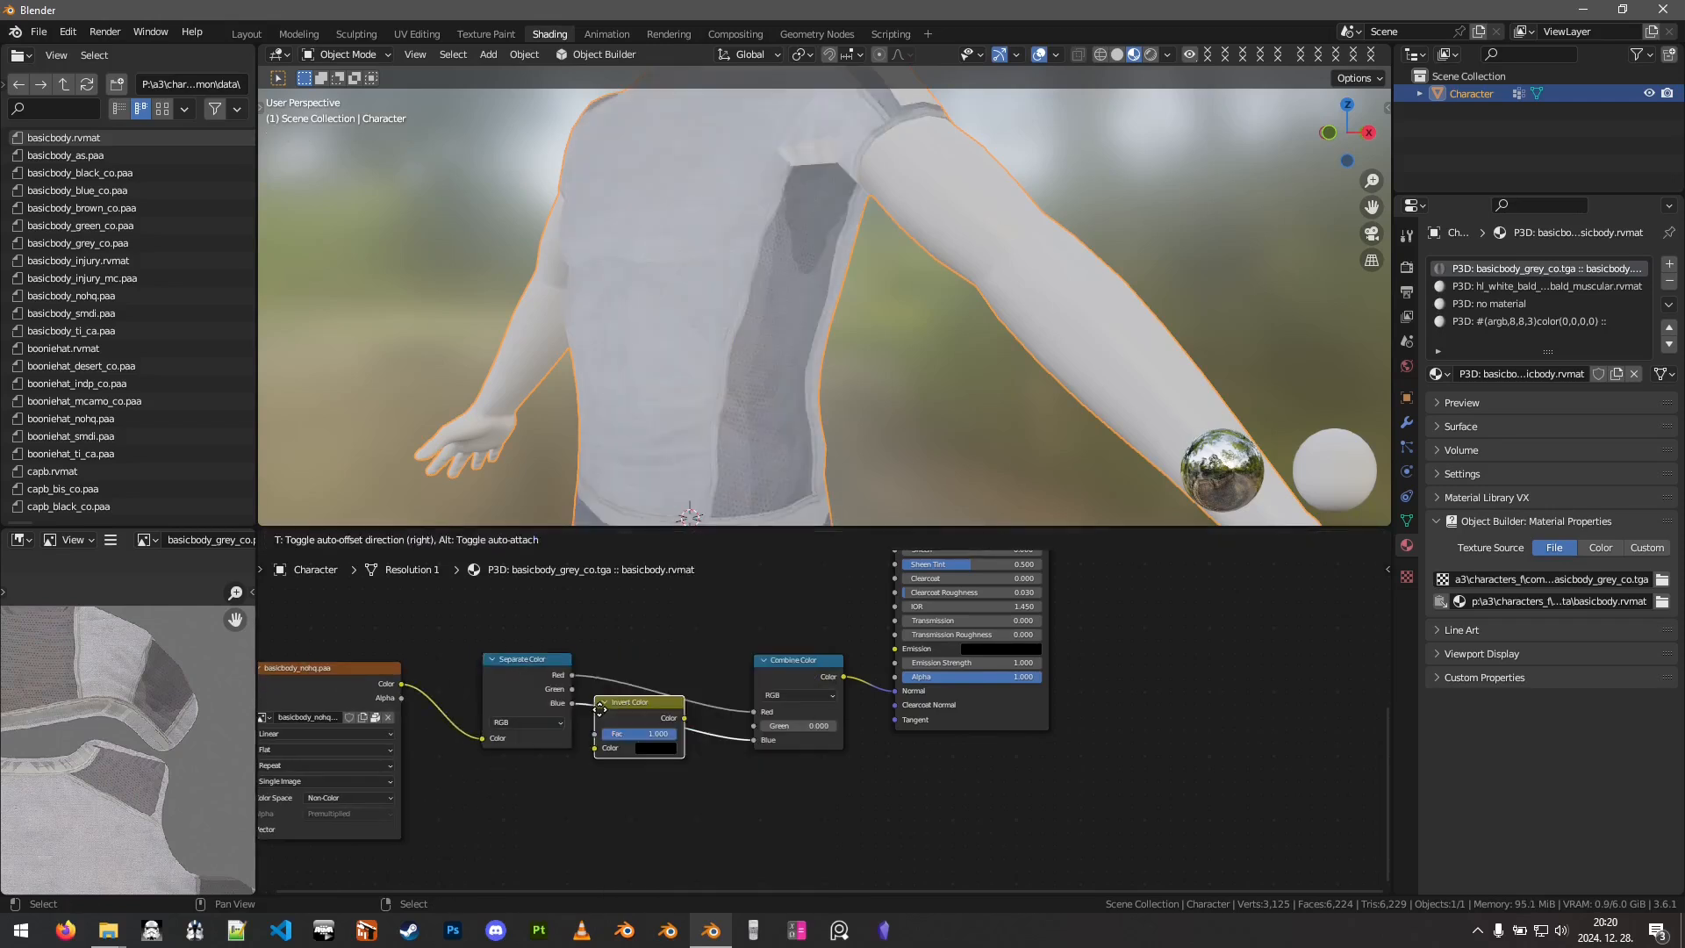
{"action": "left_click", "coordinate": [618, 778]}
{"action": "left_click_drag", "start_coordinate": [571, 690], "coordinate": [609, 813]}
{"action": "left_click_drag", "start_coordinate": [701, 784], "coordinate": [760, 725]}
Move the normal texture and its channel conversion nodes away from the shader to make room before the Normal input.
{"action": "middle_click_drag", "start_coordinate": [926, 562], "coordinate": [844, 666]}
{"action": "scroll", "coordinate": [695, 641], "scroll_direction": "down", "scroll_amount": 2}
{"action": "scroll", "coordinate": [790, 675], "scroll_direction": "down", "scroll_amount": 1}
{"action": "left_click_drag", "start_coordinate": [770, 676], "coordinate": [579, 810]}
{"action": "left_click_drag", "start_coordinate": [330, 738], "coordinate": [758, 888]}
{"action": "left_click_drag", "start_coordinate": [744, 801], "coordinate": [513, 809]}
Insert a Normal Map node between Combine Color and the shader's Normal input and view the character from the front.
{"action": "scroll", "coordinate": [624, 749], "scroll_direction": "up", "scroll_amount": 4}
{"action": "middle_click_drag", "start_coordinate": [682, 788], "coordinate": [713, 730]}
{"action": "key", "text": "F3"}
{"action": "type", "text": "norma"}
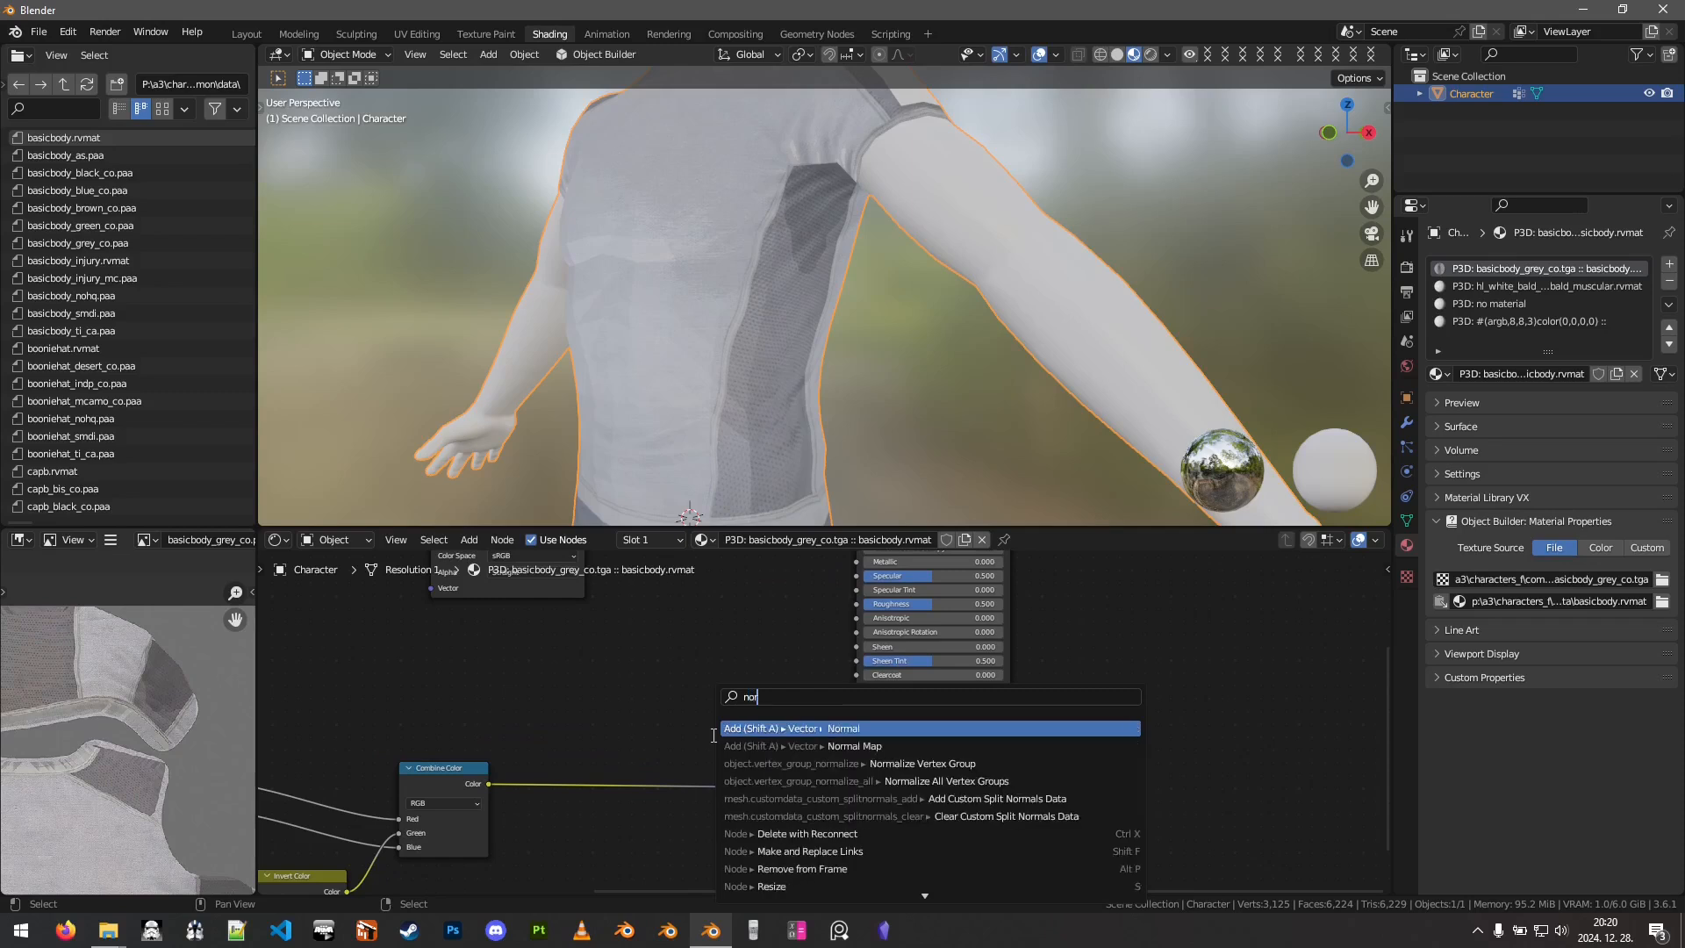
{"action": "key", "text": "Return"}
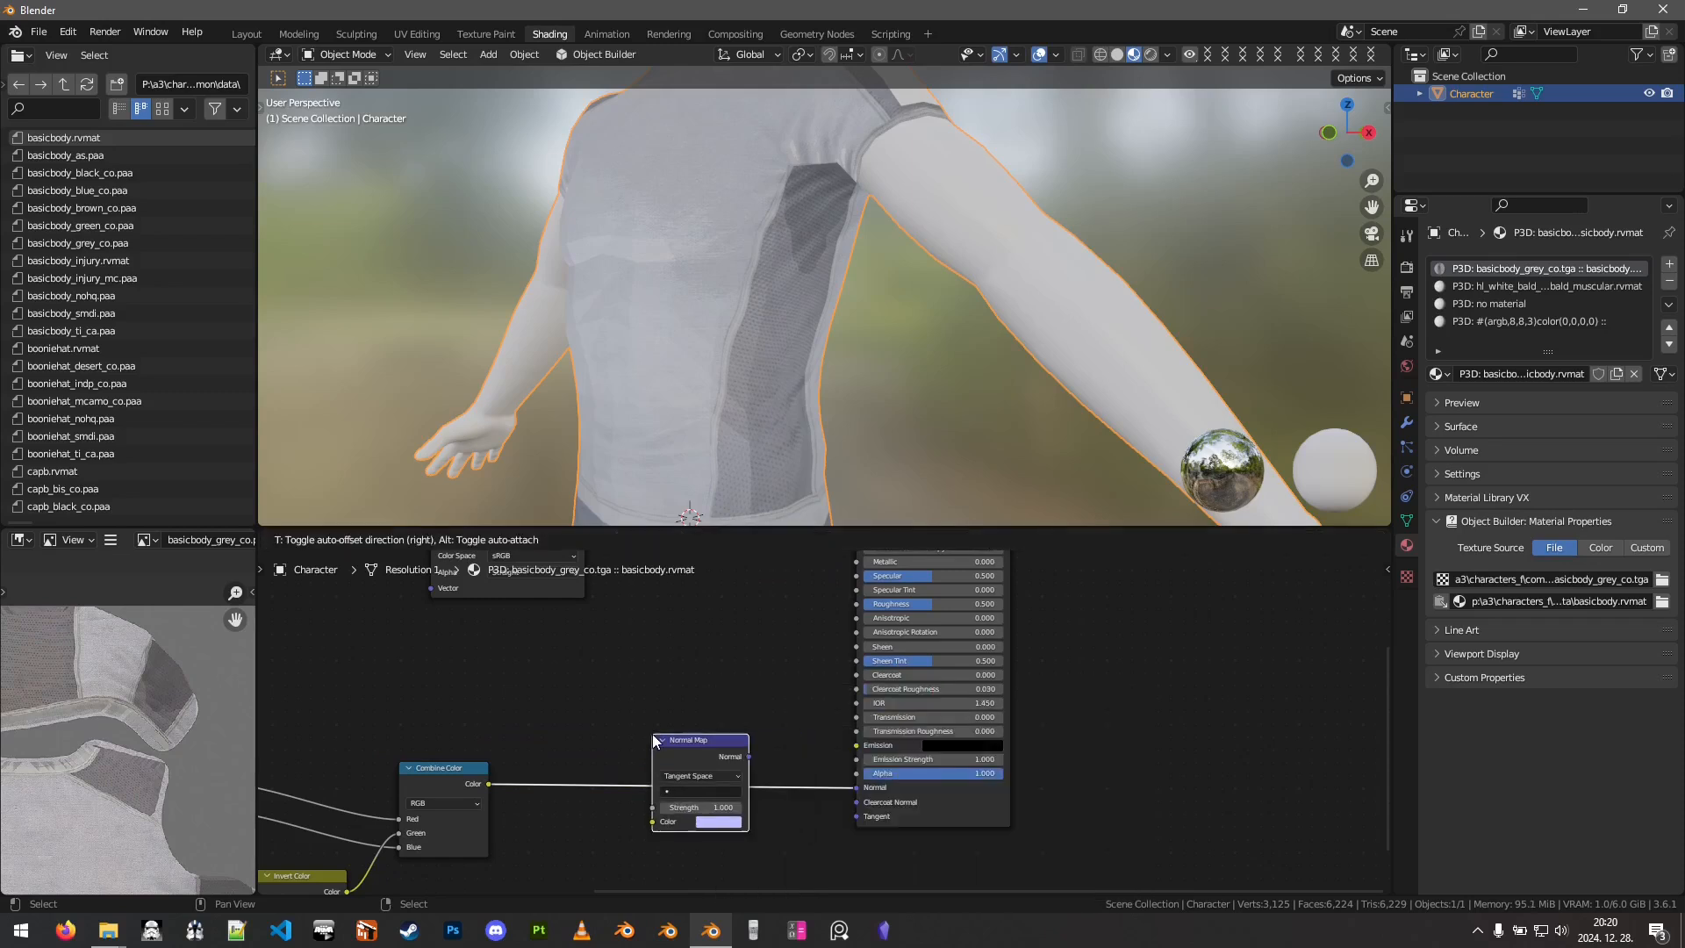
{"action": "left_click", "coordinate": [652, 734]}
{"action": "middle_click_drag", "start_coordinate": [760, 373], "coordinate": [917, 316]}
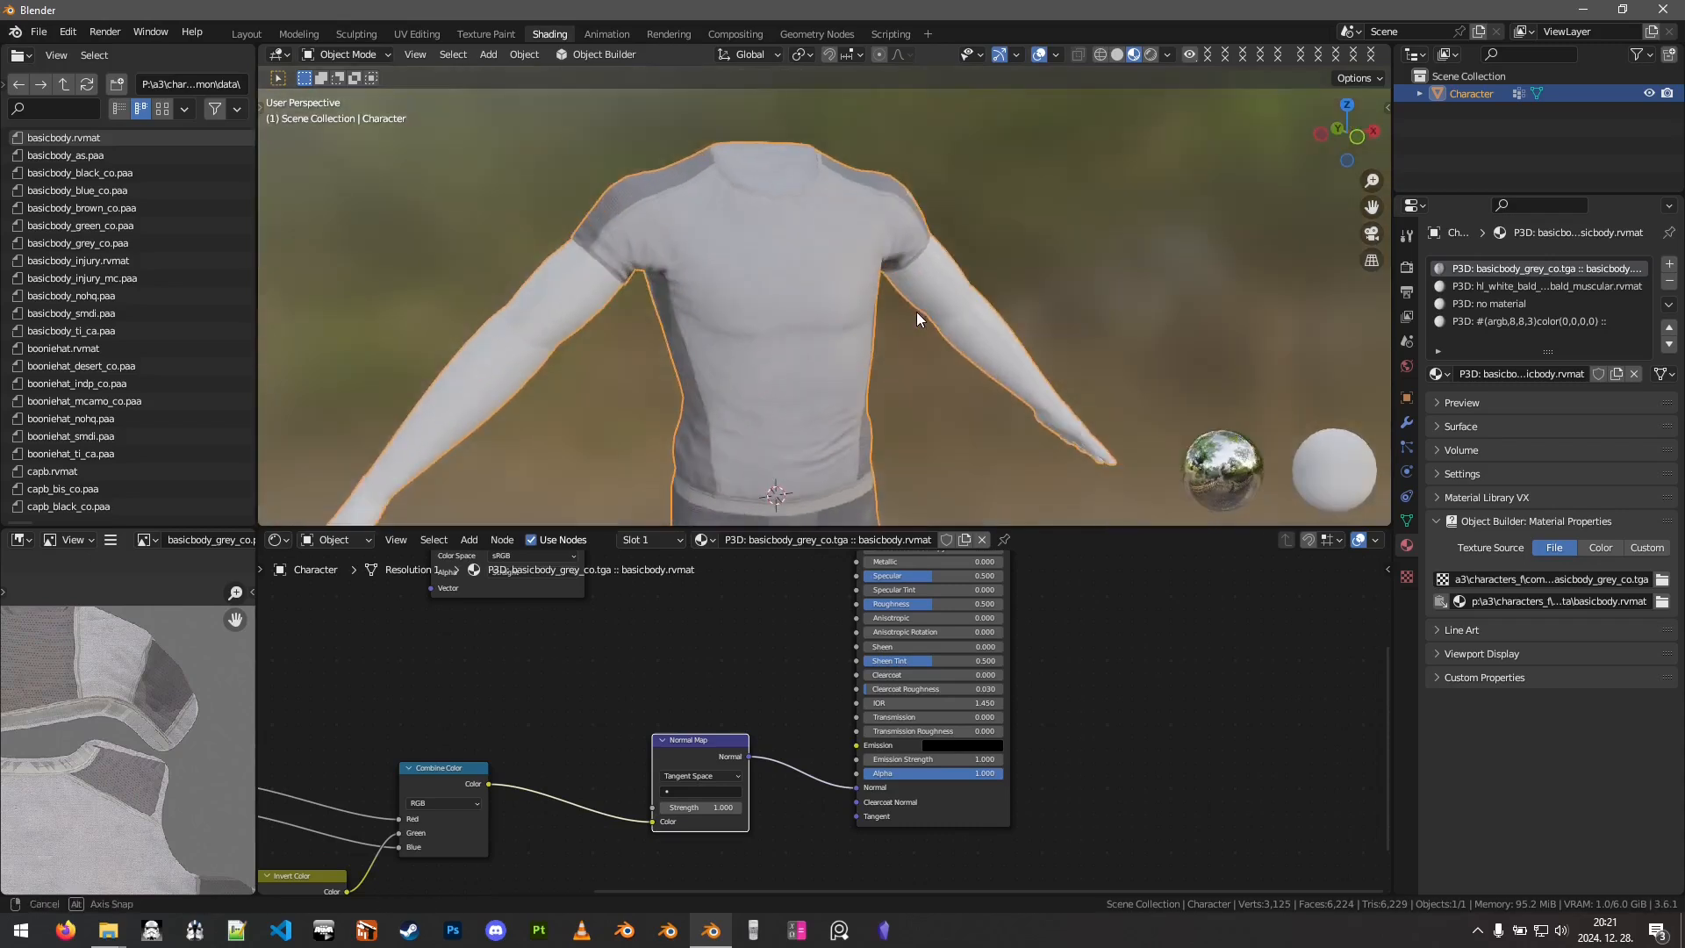
{"action": "middle_click_drag", "start_coordinate": [868, 369], "coordinate": [923, 311], "text": "shift"}
{"action": "scroll", "coordinate": [923, 311], "scroll_direction": "down", "scroll_amount": 2}
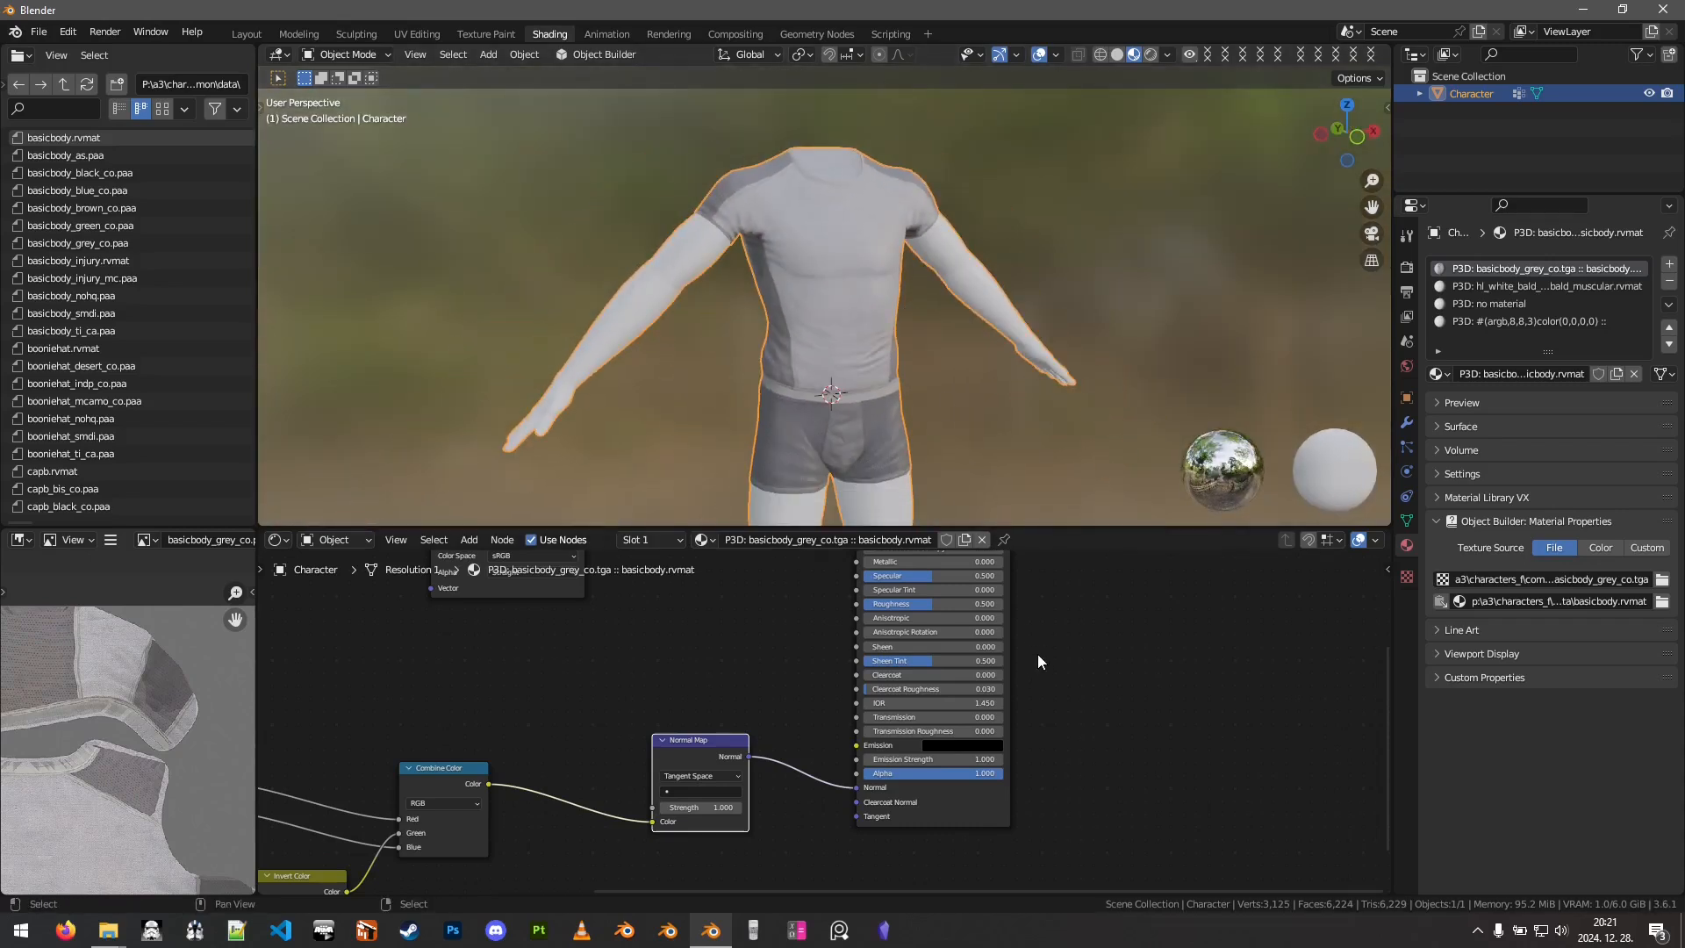